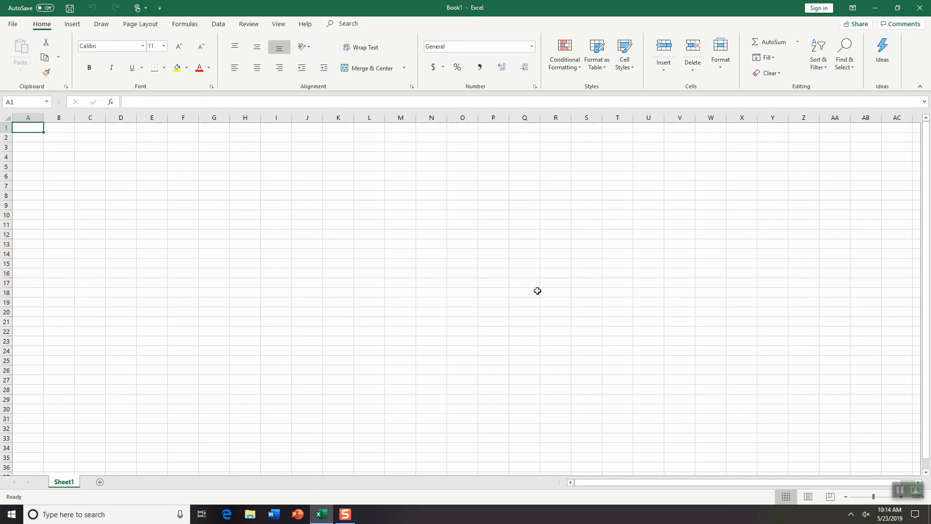
Save the blank workbook to the Desktop as "Domain 1 1_1_1 Creating A Workbook".
click(14, 25)
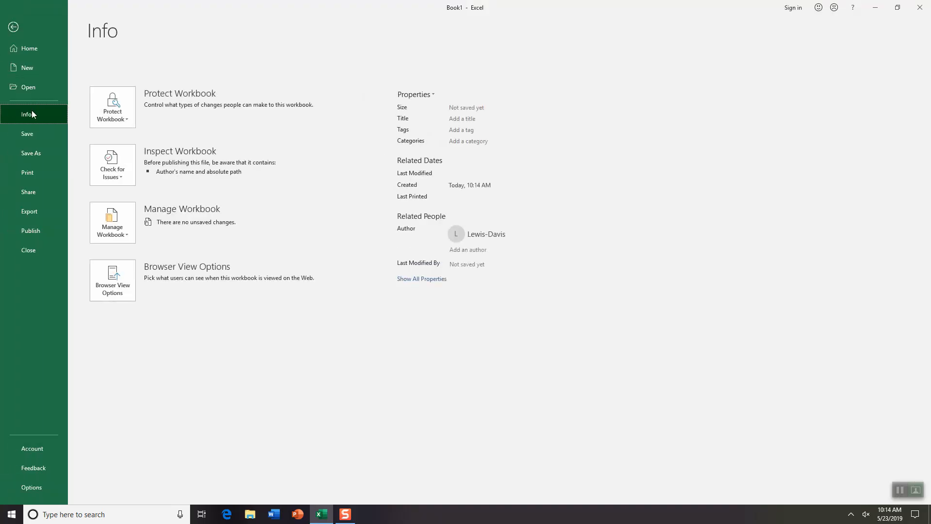
click(30, 153)
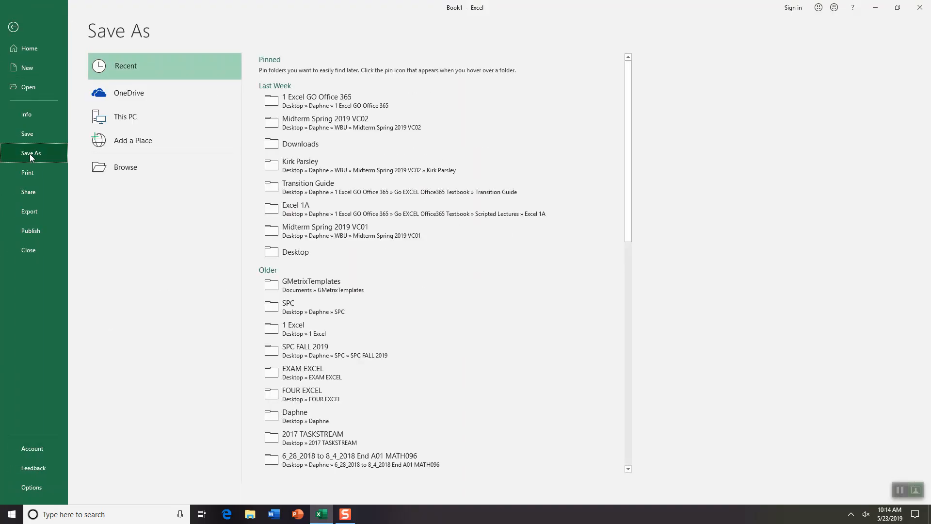
click(127, 171)
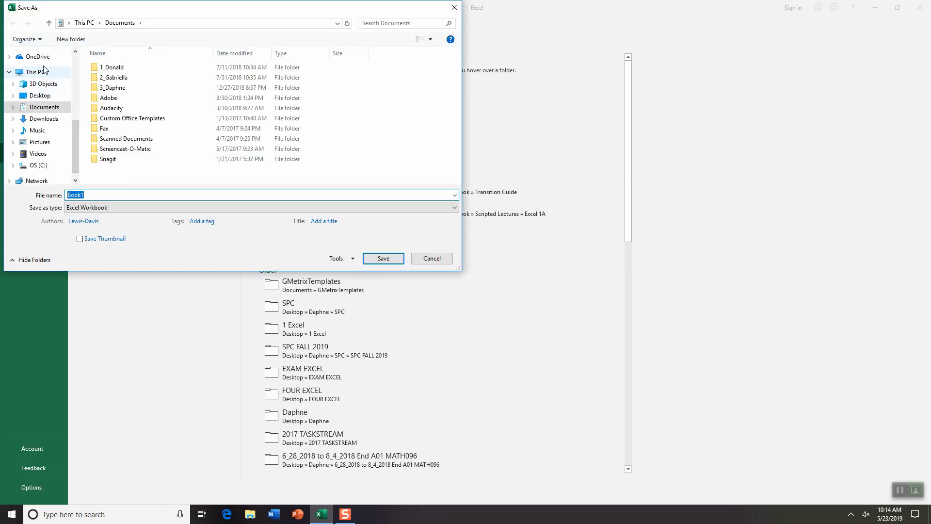
click(38, 97)
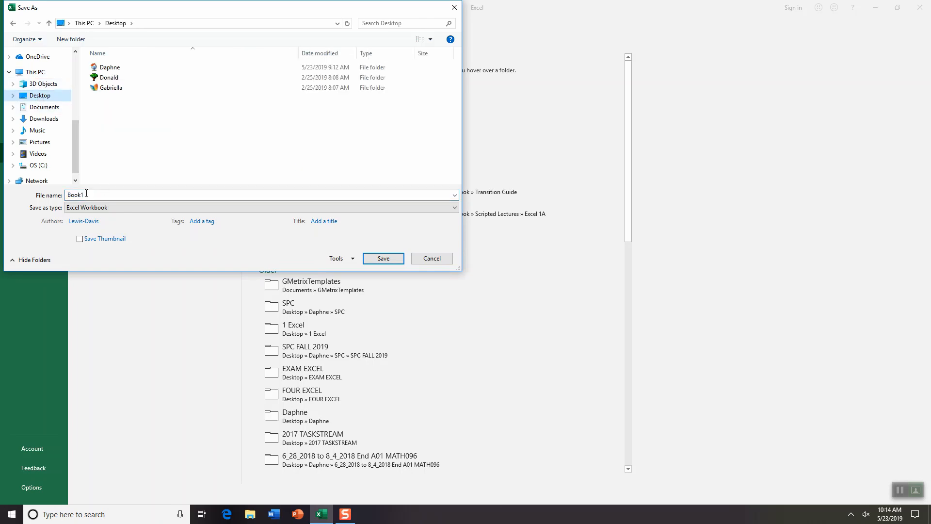
double_click(110, 192)
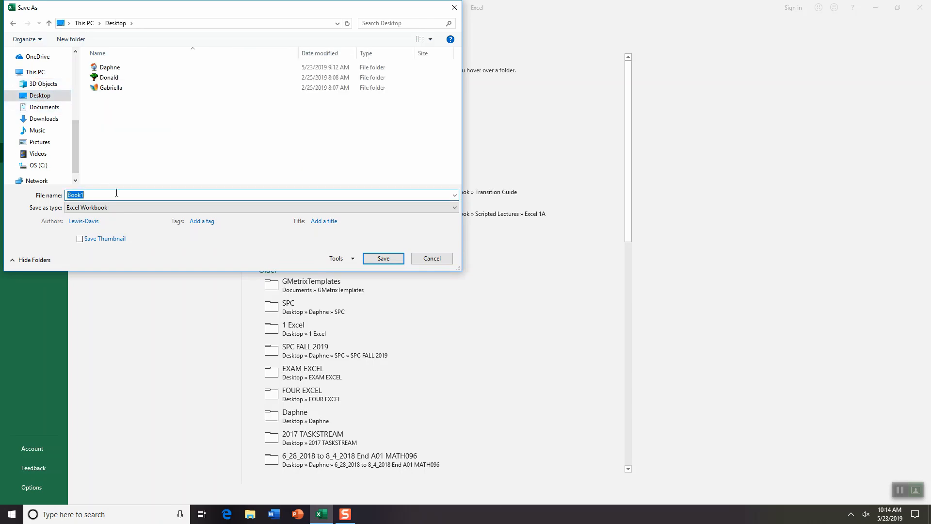
text(Domain 1  1_1_1 Creating A Workbook)
click(380, 259)
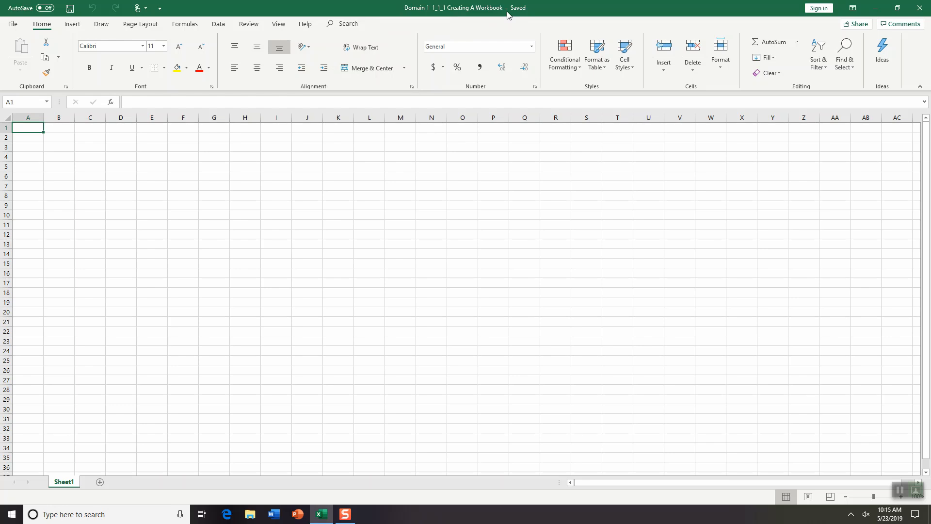
Rename the Sheet1 worksheet as "Worksheet 1".
right_click(61, 481)
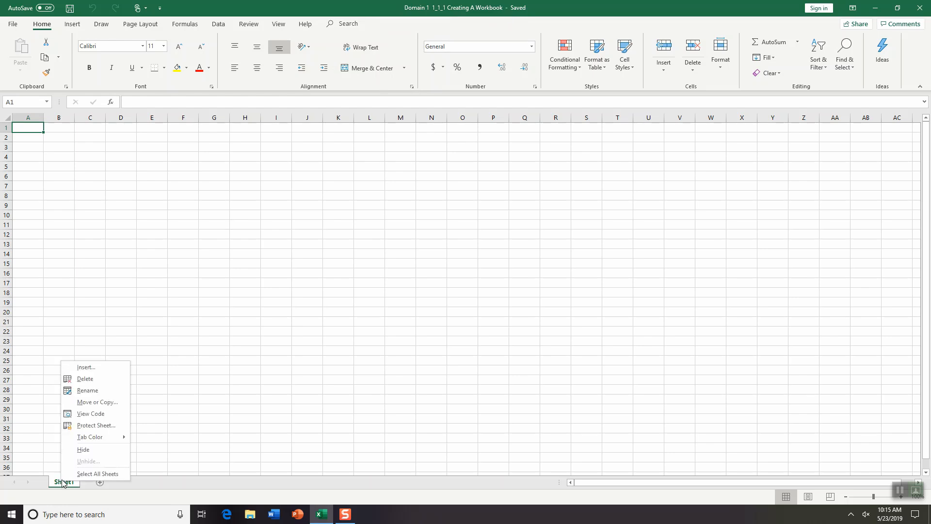
click(89, 392)
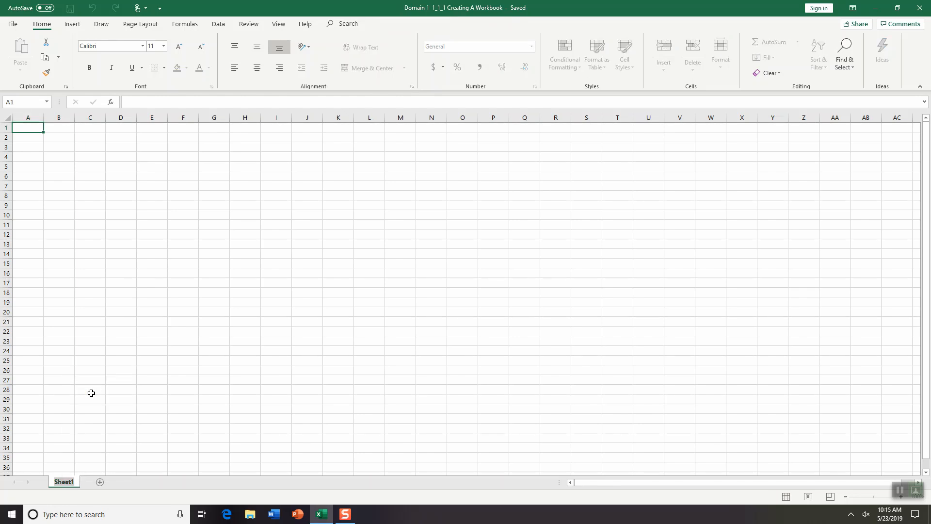
text(Worksheet 1)
click(91, 394)
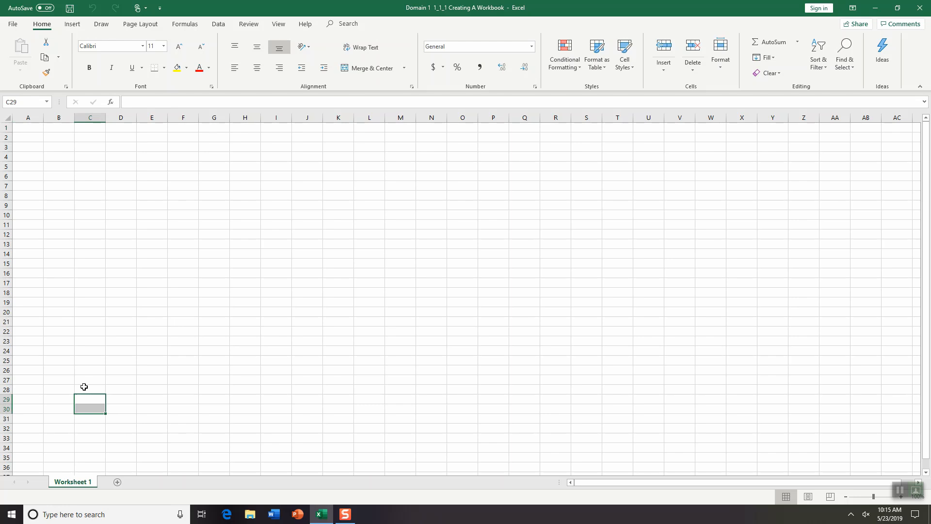
Add a second worksheet and name it "Worksheet 2".
click(117, 481)
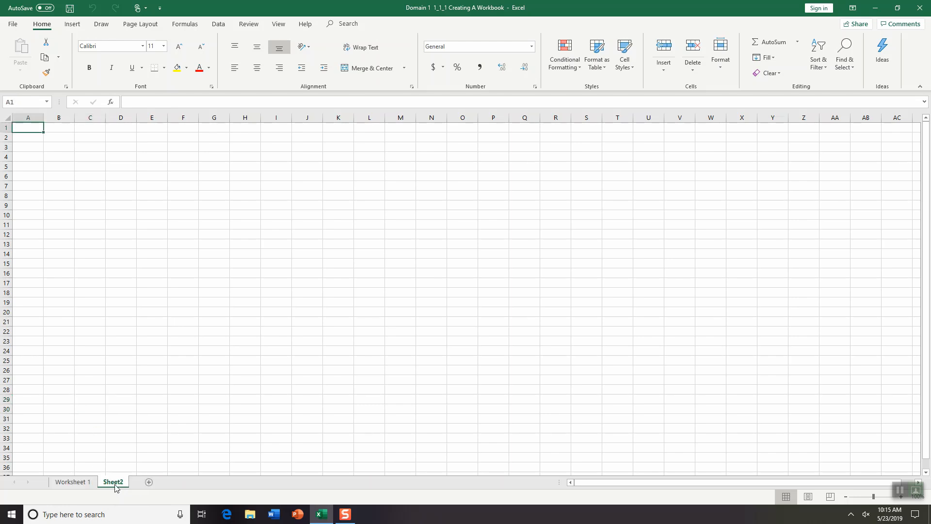
right_click(116, 486)
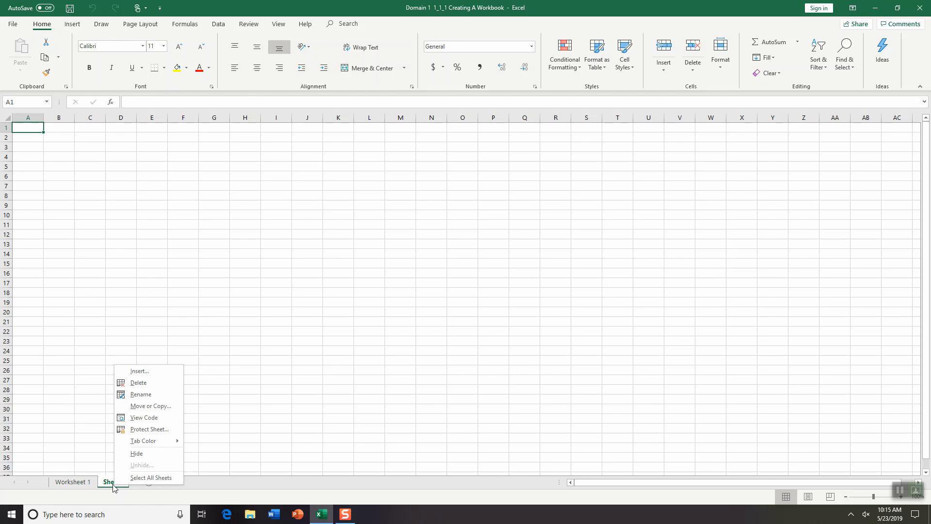
click(118, 394)
text(Wor)
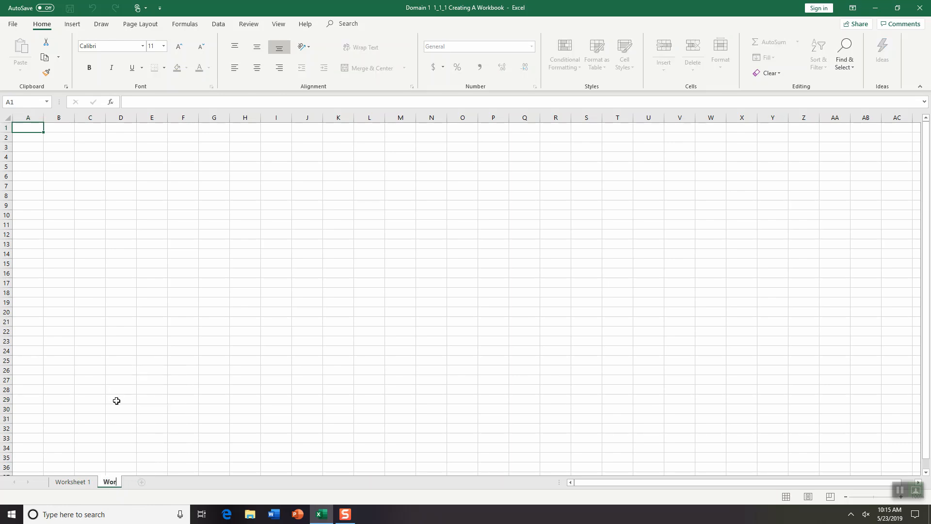
text(ksheet 2)
click(269, 350)
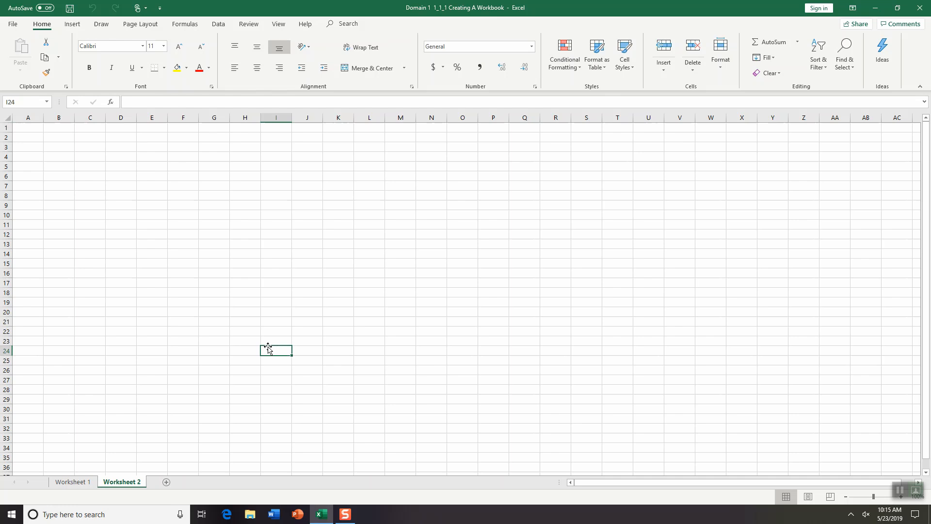
click(68, 482)
click(128, 483)
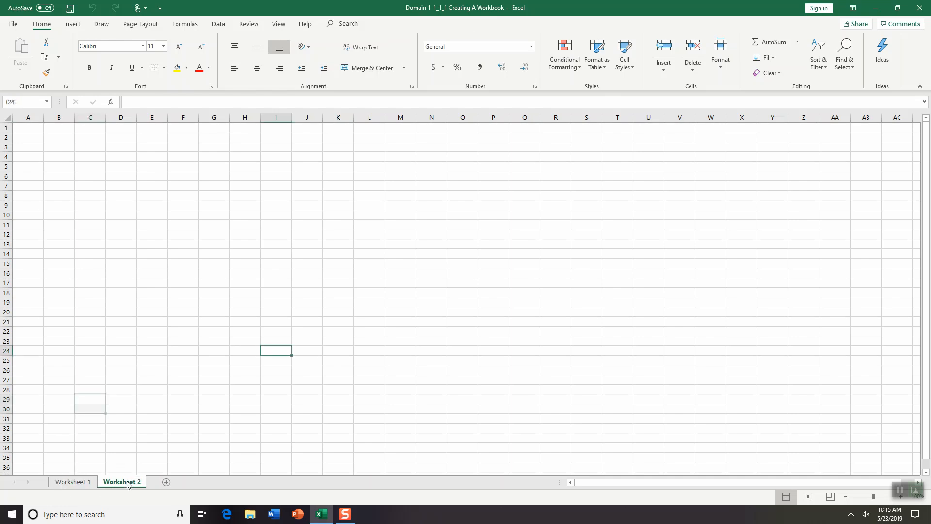
click(68, 482)
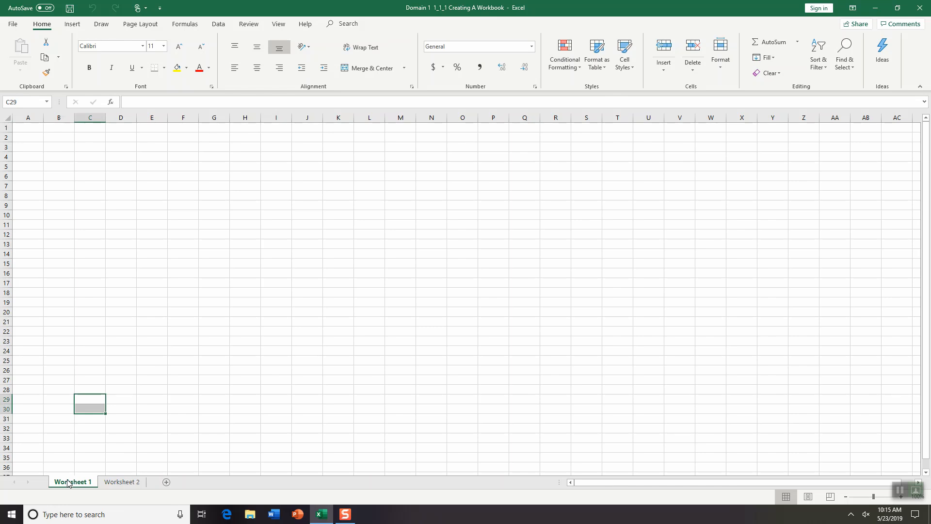
click(120, 483)
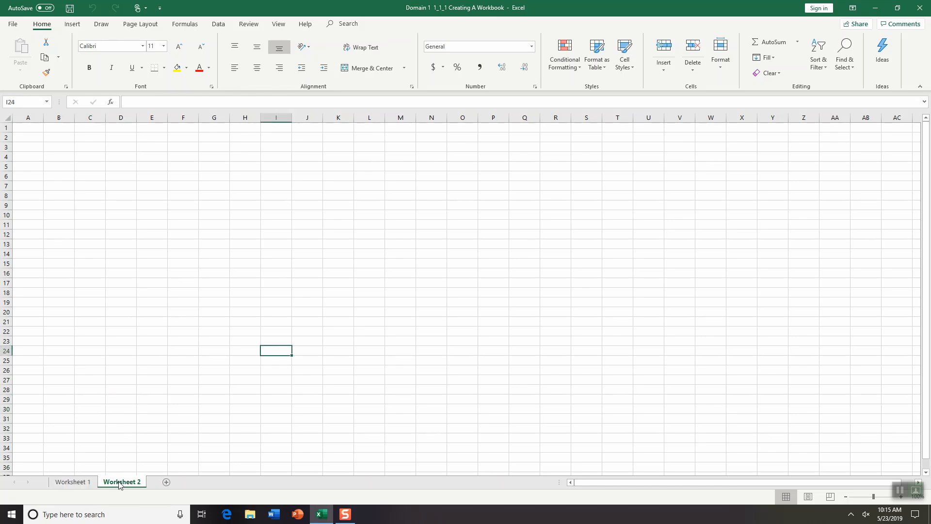
click(899, 490)
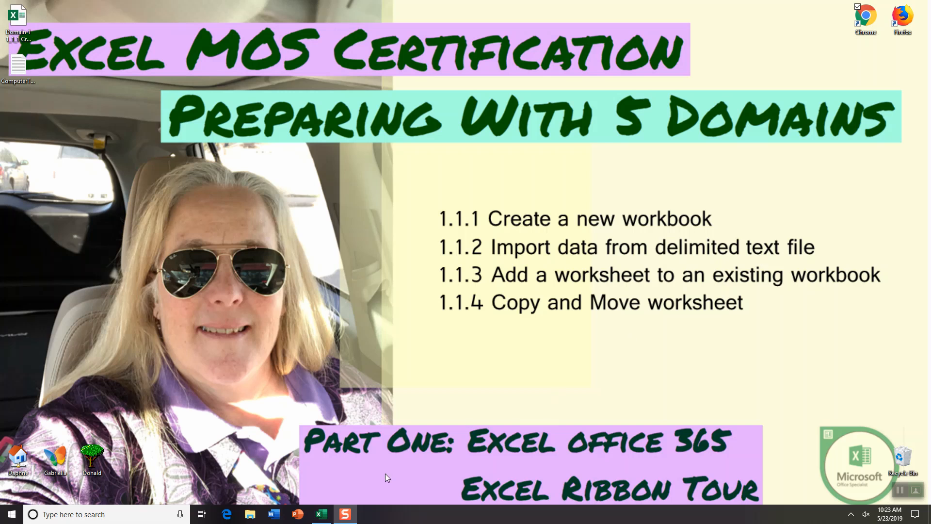
Switch back to Excel, show Worksheet 1 and save the workbook under the new name "Domain 1 1_1_2 IMporting a Delimited File" on the Desktop.
click(322, 514)
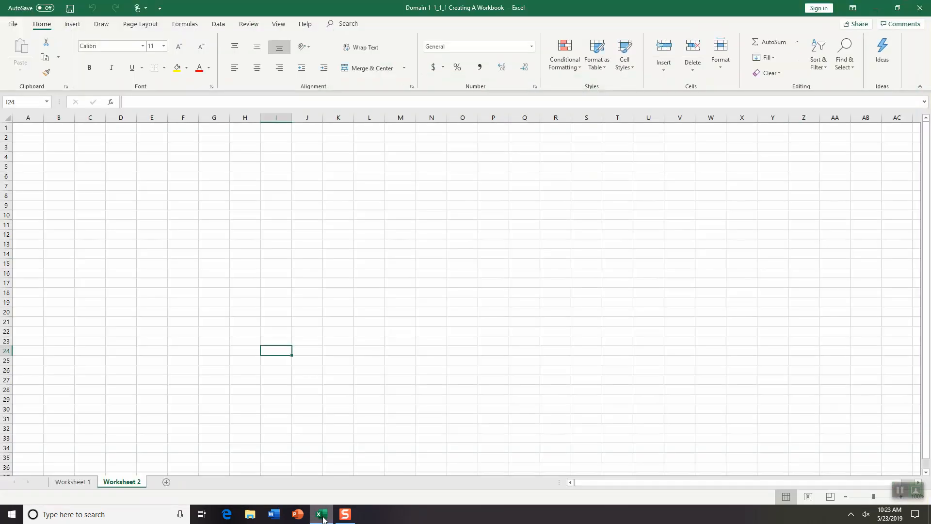
click(81, 482)
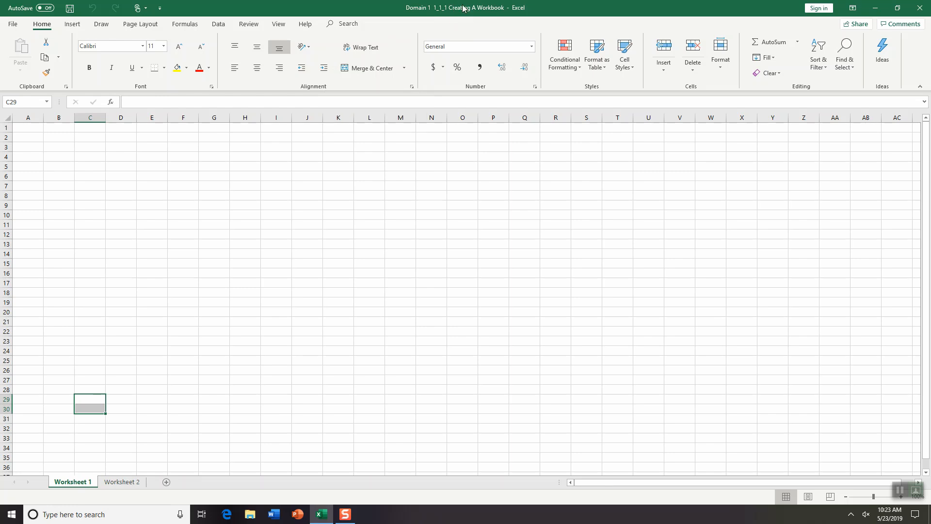
click(14, 23)
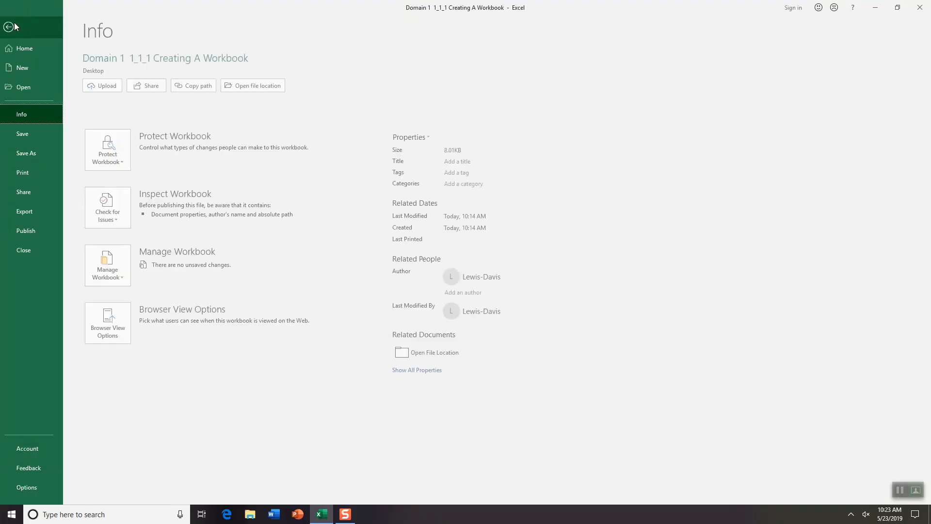
click(25, 153)
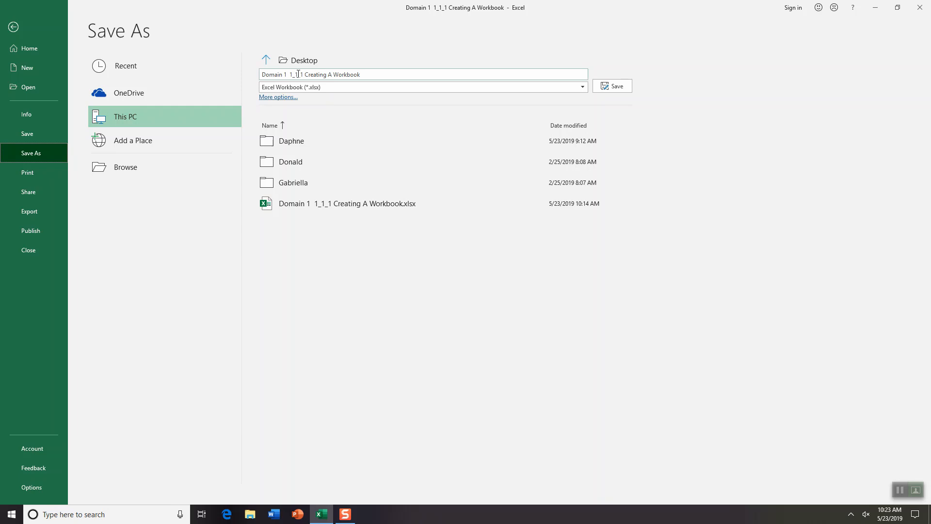
click(298, 73)
click(299, 74)
key(BackSpace)
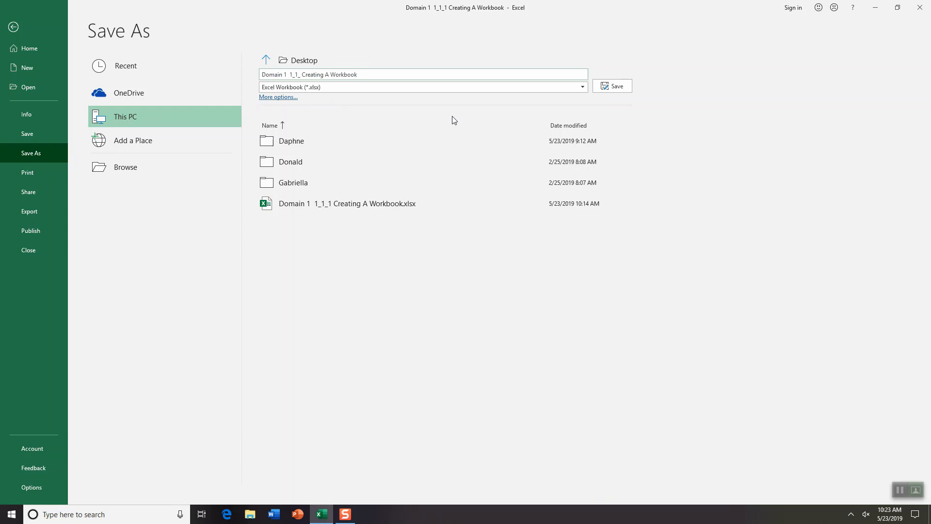
text(2)
drag(306, 75, 416, 82)
text(IMporting a Delimited File)
click(616, 86)
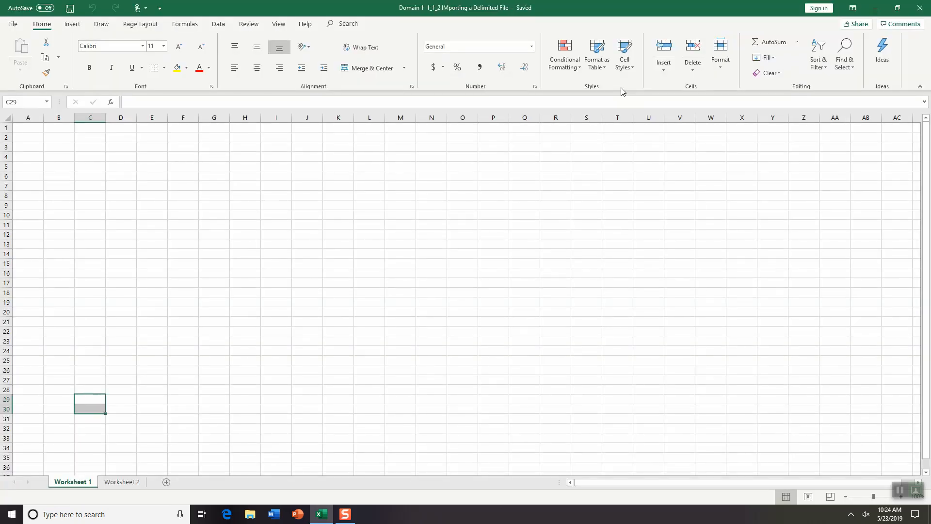
Open the ComputerTextbooksPaperPenPencil text file from the desktop in Notepad, examine how its entries are separated, and close it.
click(872, 9)
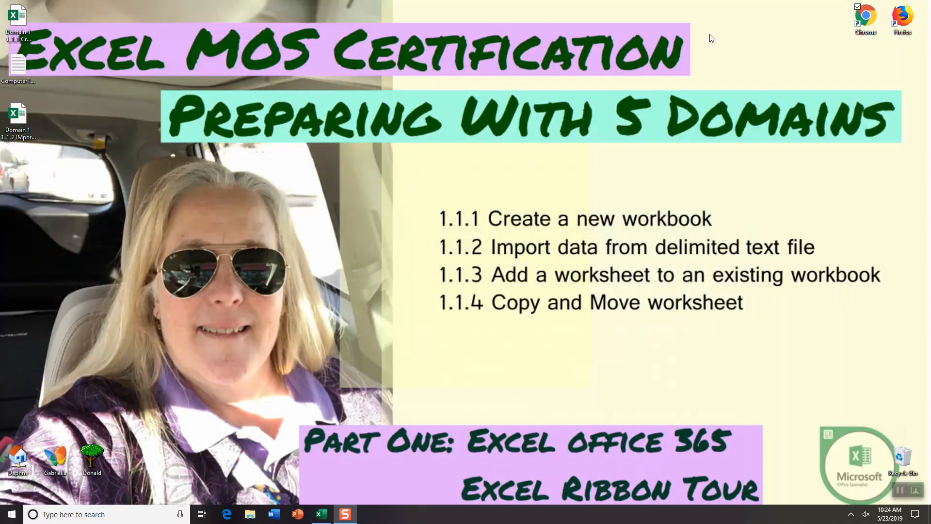
double_click(18, 67)
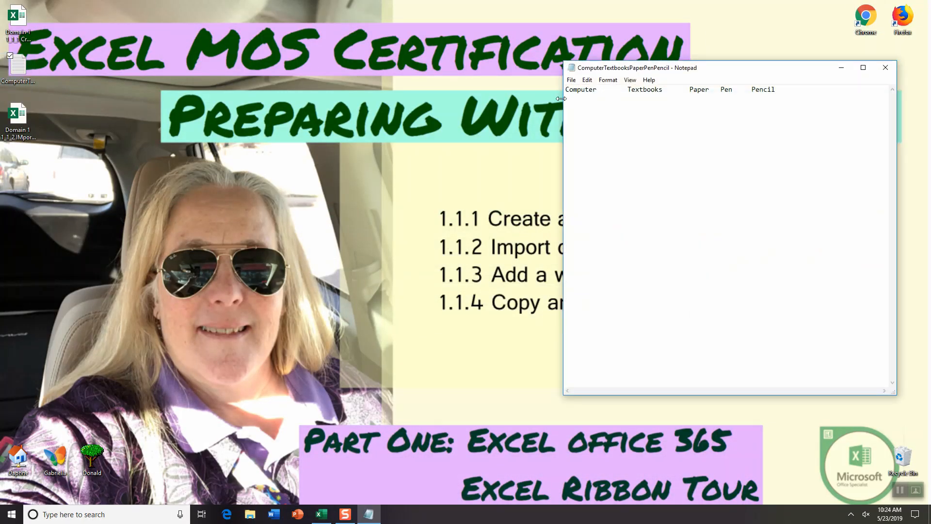
drag(732, 69, 427, 81)
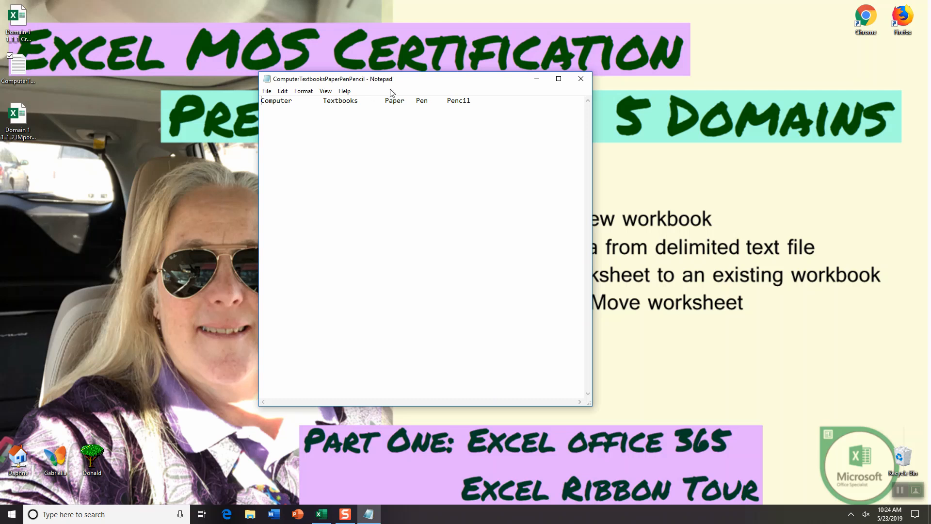
click(580, 79)
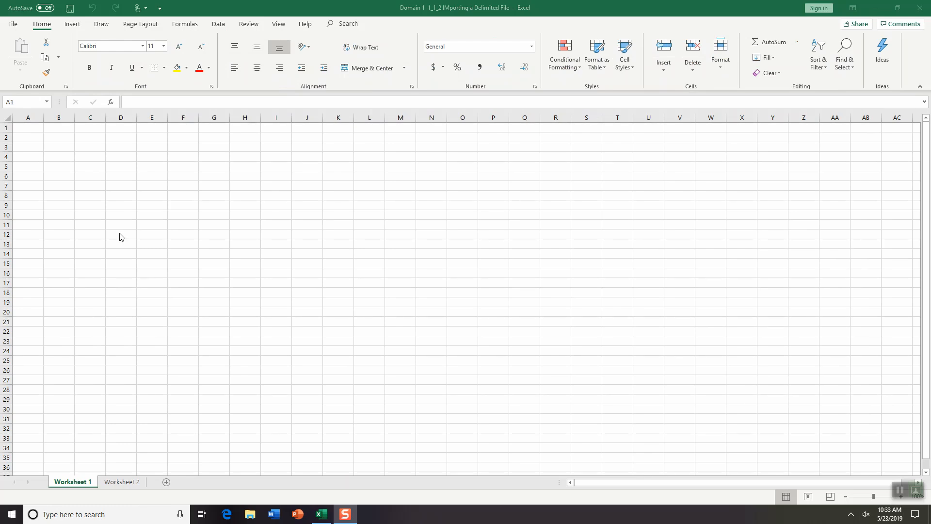
Import the School Supplies text file from the Desktop with the Tab delimiter and load it into the workbook.
click(224, 25)
click(224, 27)
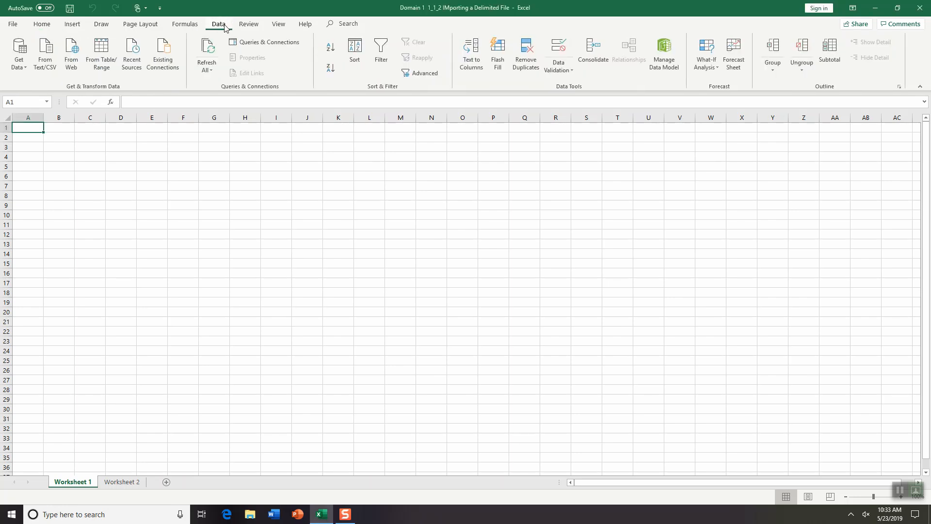
click(20, 65)
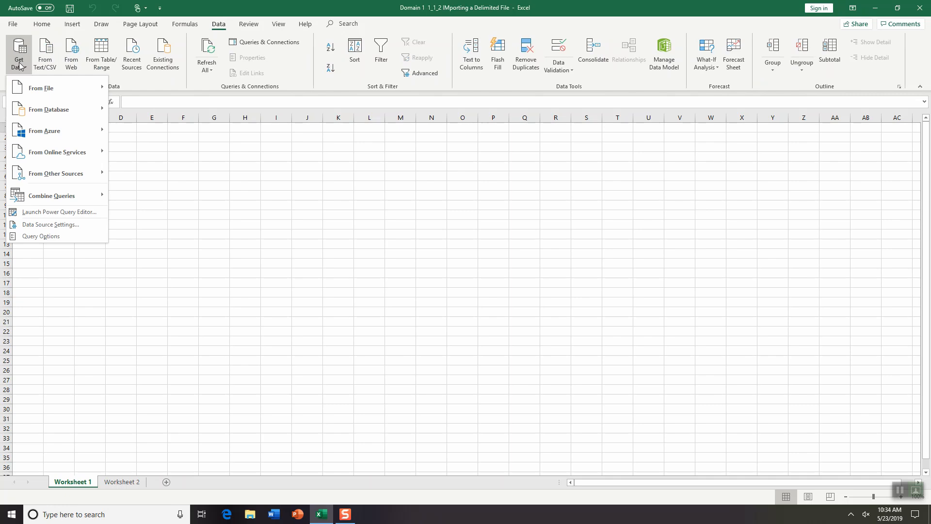
mouse_move(34, 90)
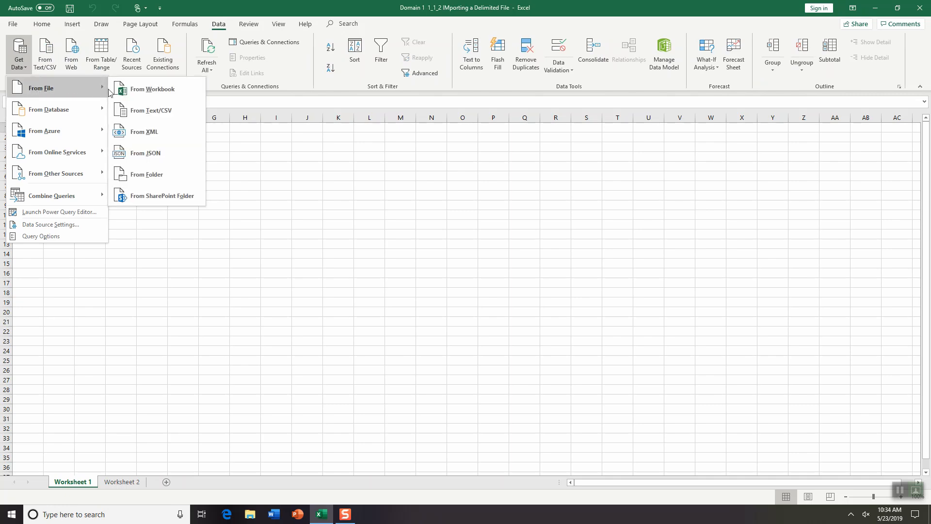
click(129, 109)
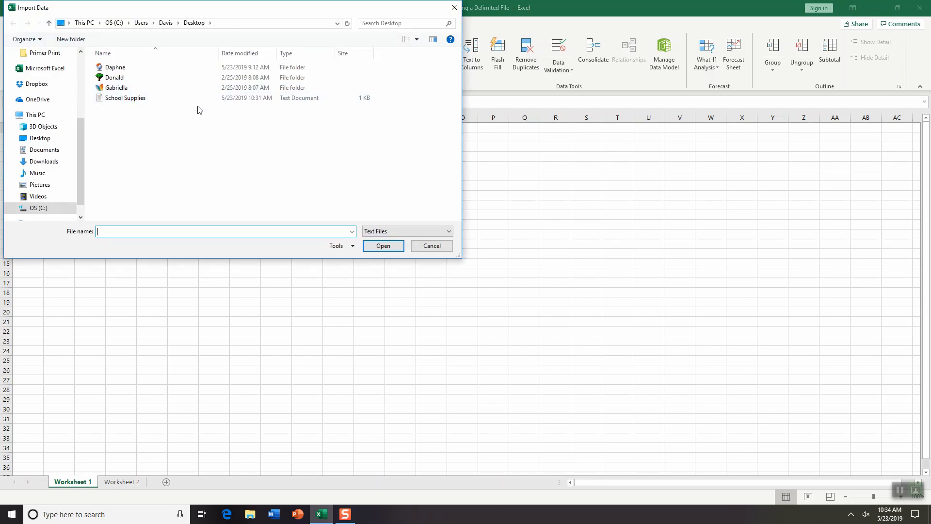
double_click(128, 99)
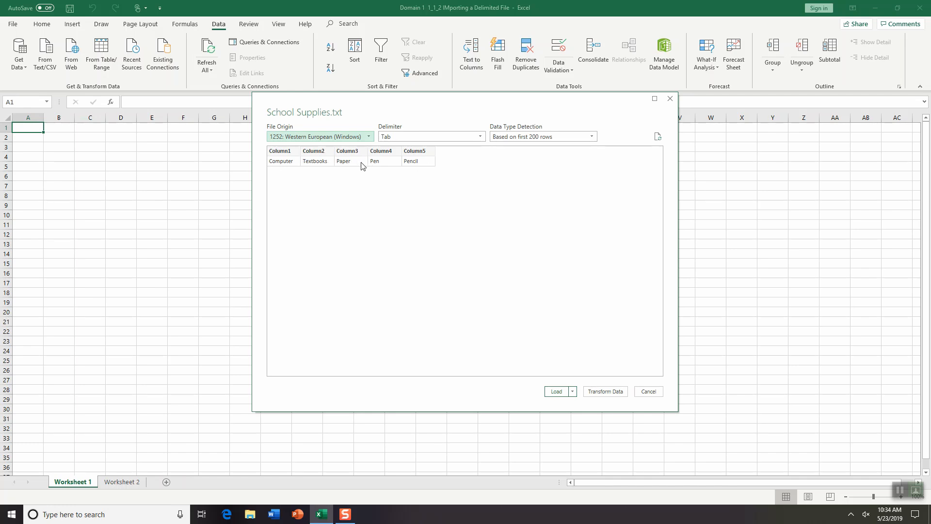
click(556, 392)
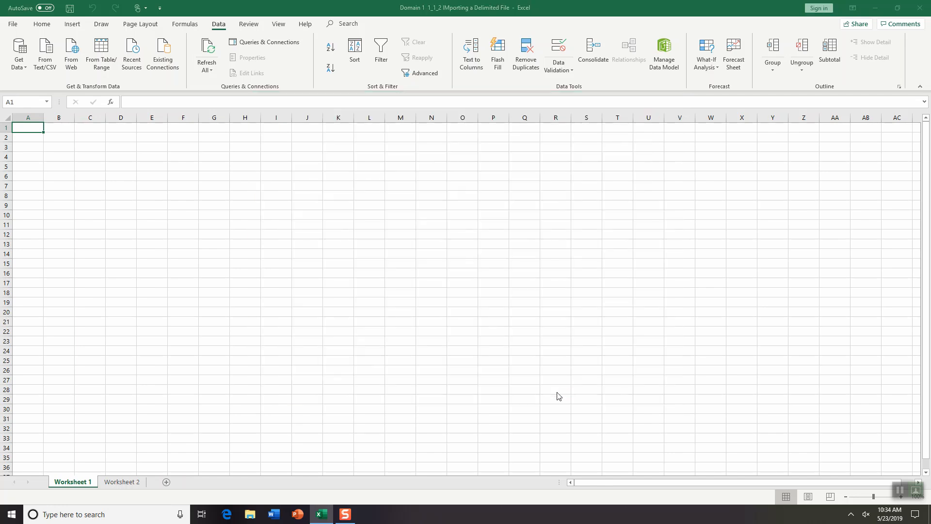
Examine each of the five imported columns, A through E, of the School Supplies table.
click(31, 117)
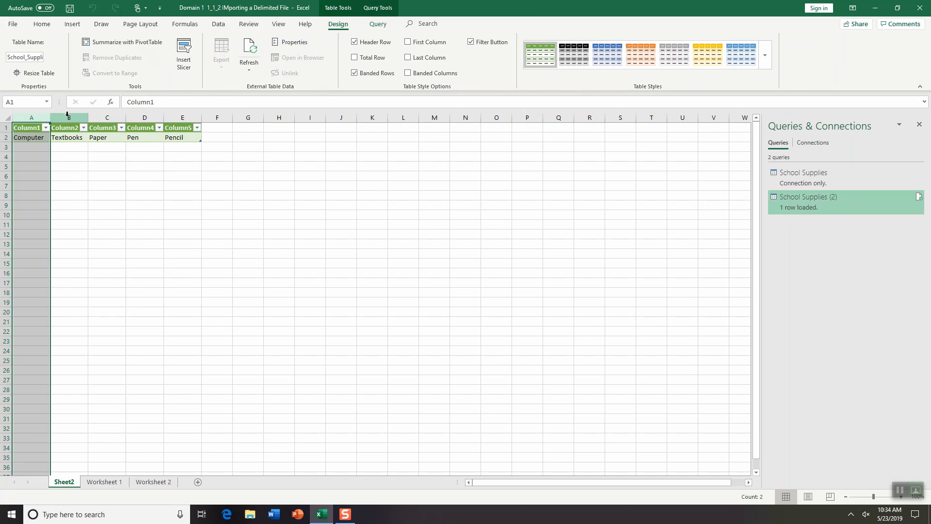
click(69, 118)
click(107, 118)
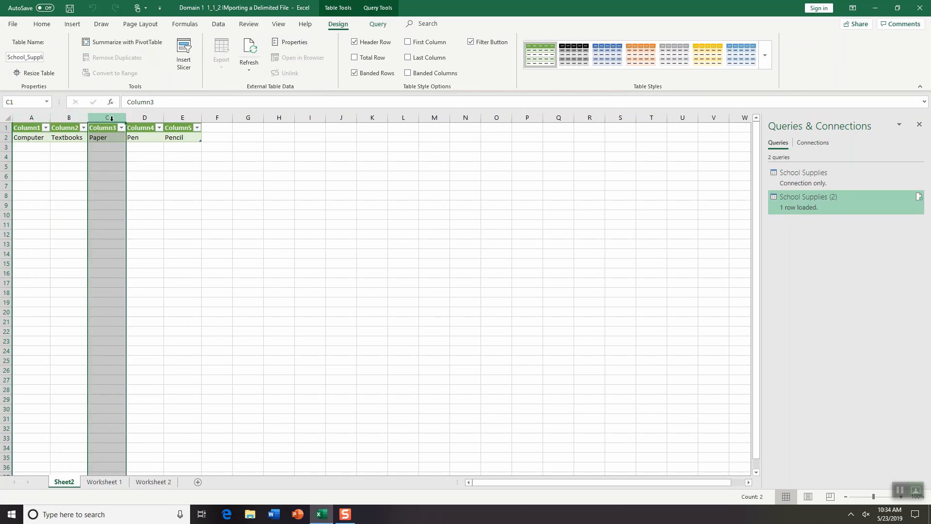
click(145, 118)
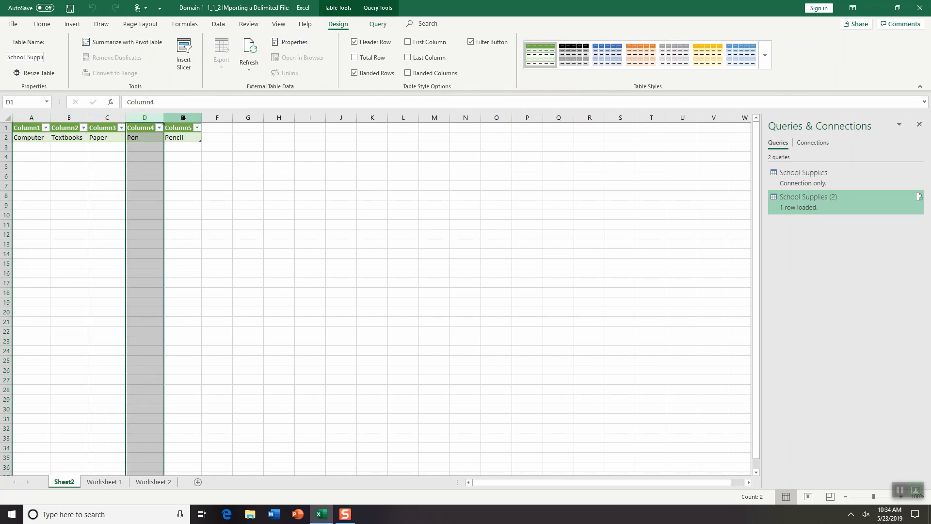
click(184, 118)
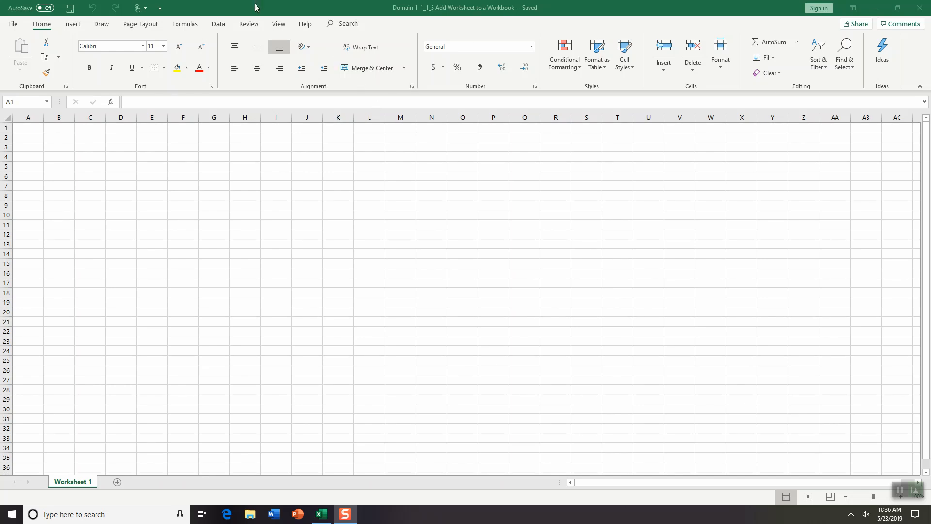
mouse_move(256, 8)
mouse_down()
mouse_move(250, 16)
mouse_move(326, 24)
mouse_move(266, 25)
mouse_move(243, 14)
mouse_up()
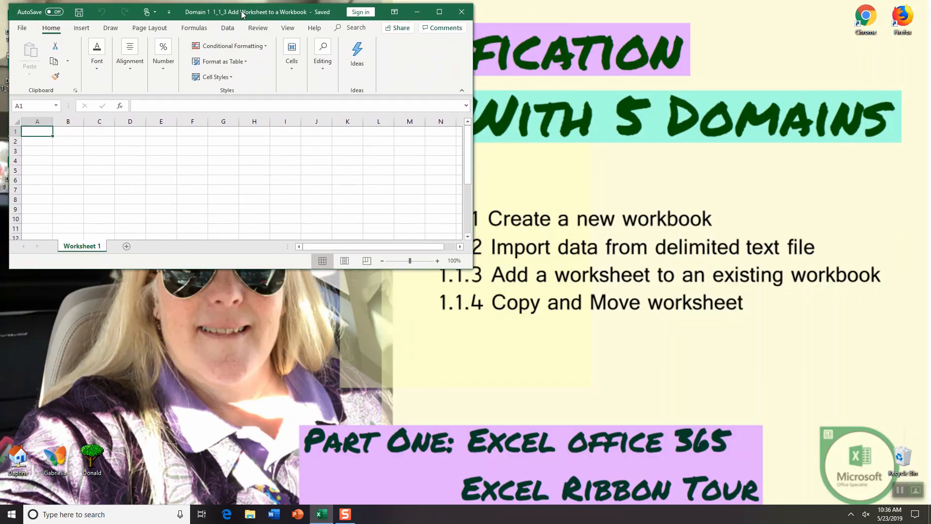
double_click(430, 15)
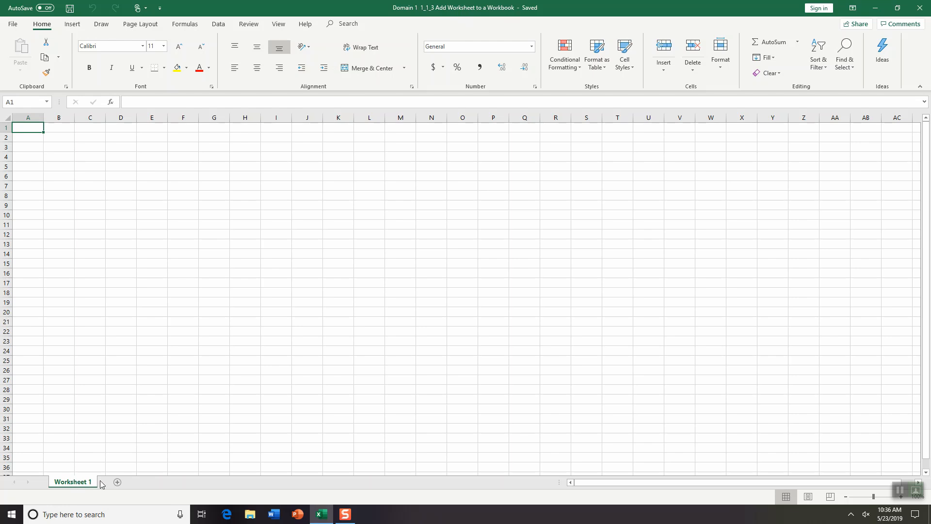
Add a worksheet after Worksheet 1 and name it "Worksheet 2".
click(116, 484)
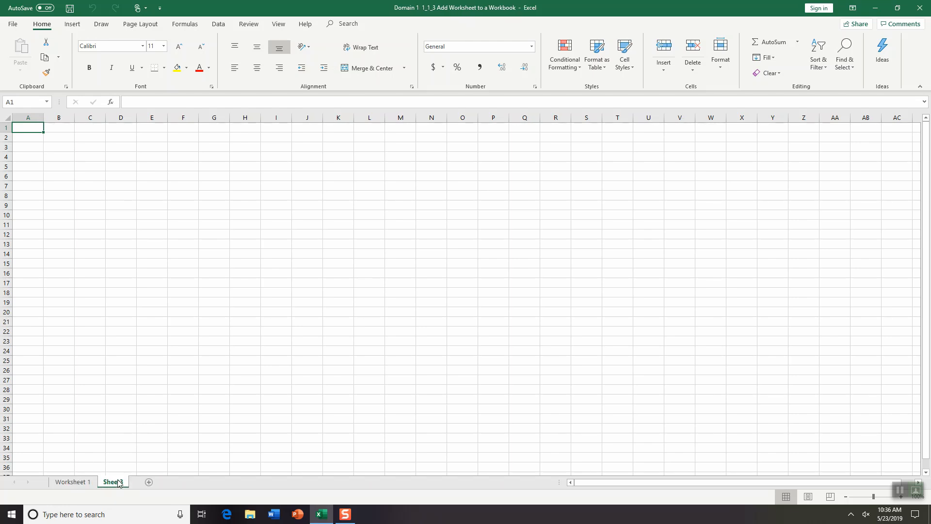
right_click(118, 482)
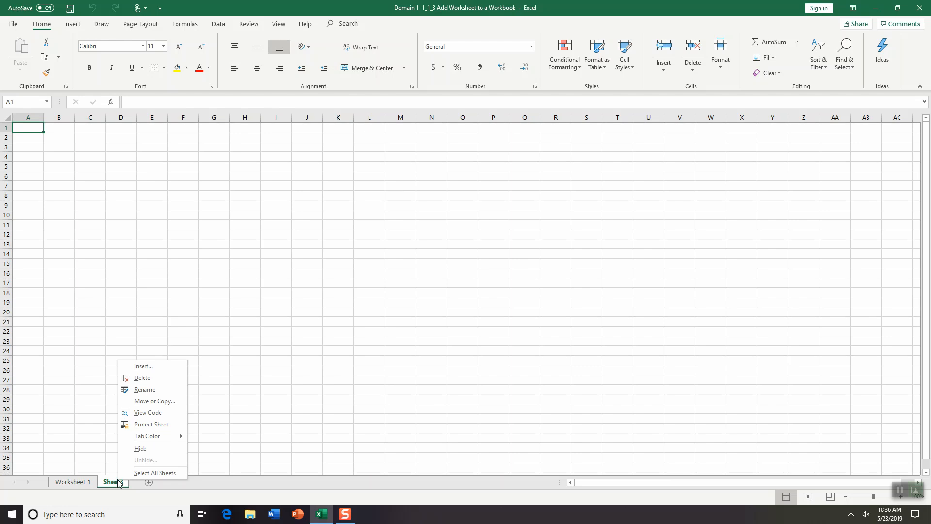
click(127, 389)
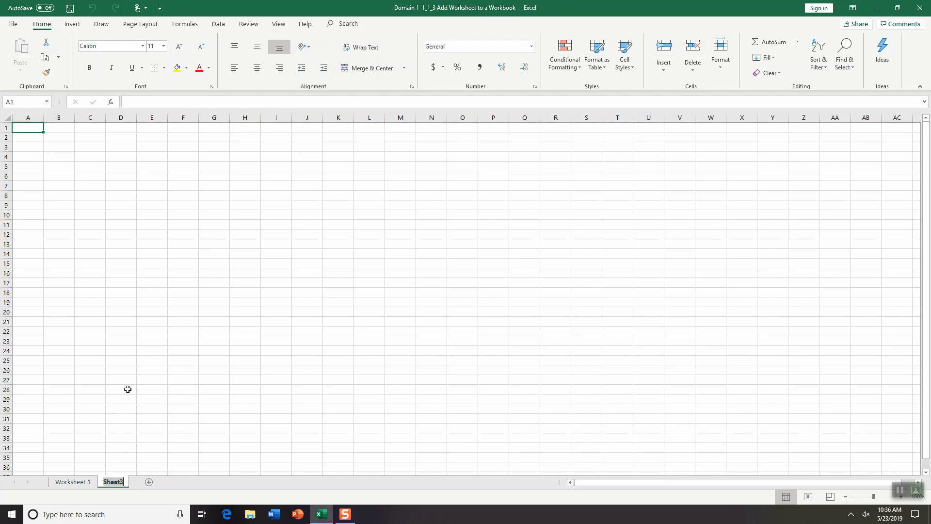
text(Work)
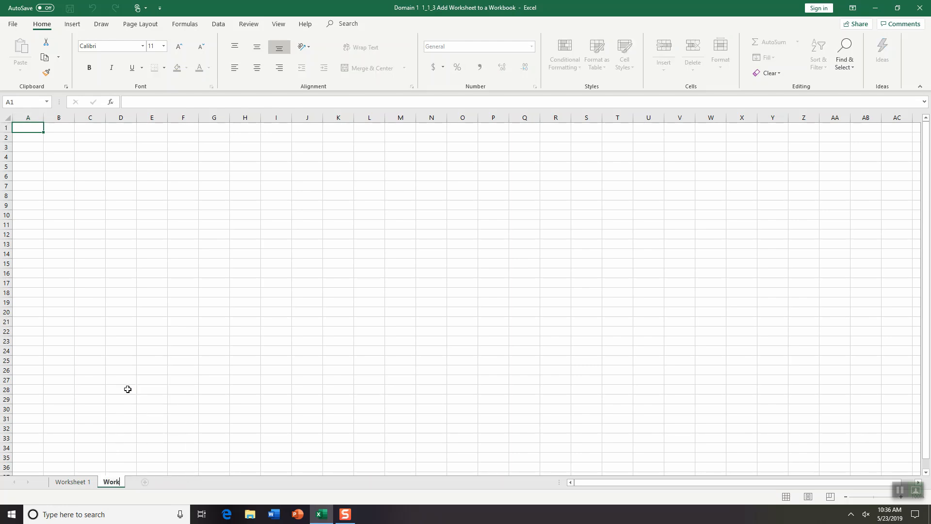
text(sheet 2)
click(107, 369)
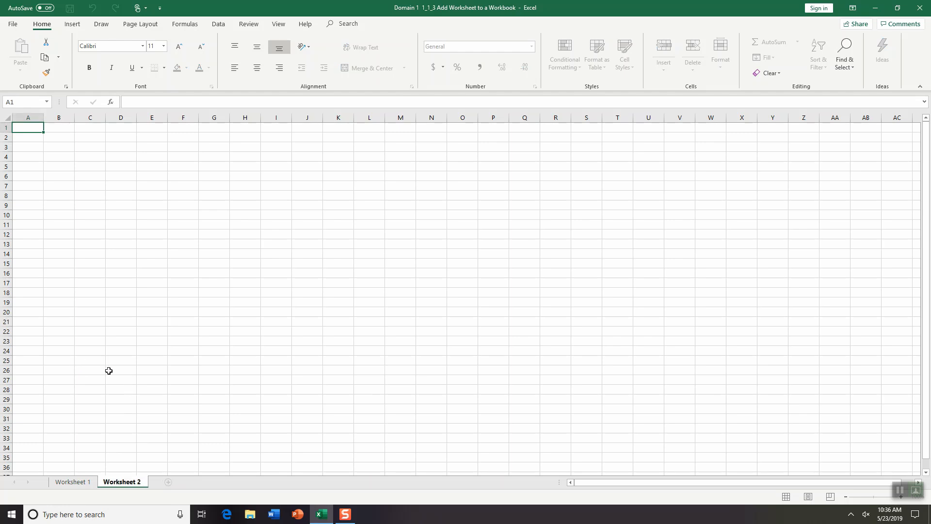
Add three more blank worksheets after Worksheet 2.
click(169, 483)
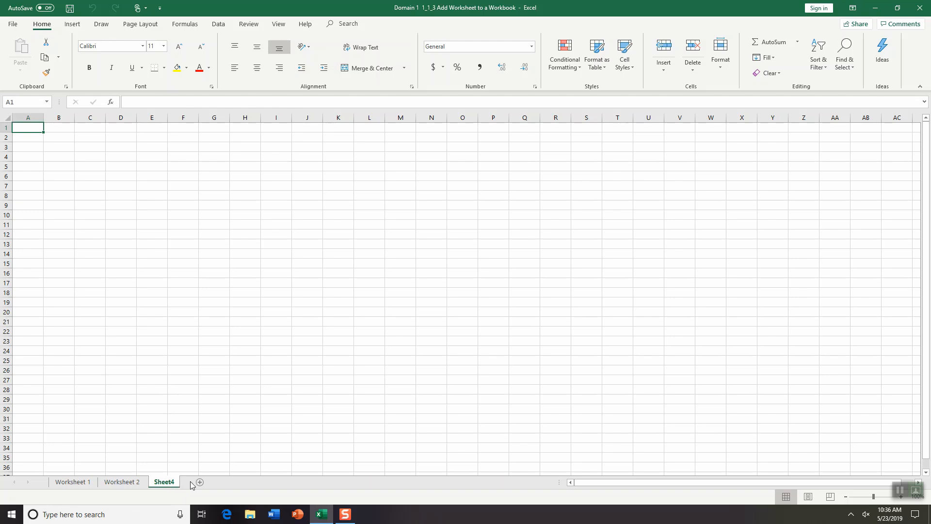
click(200, 482)
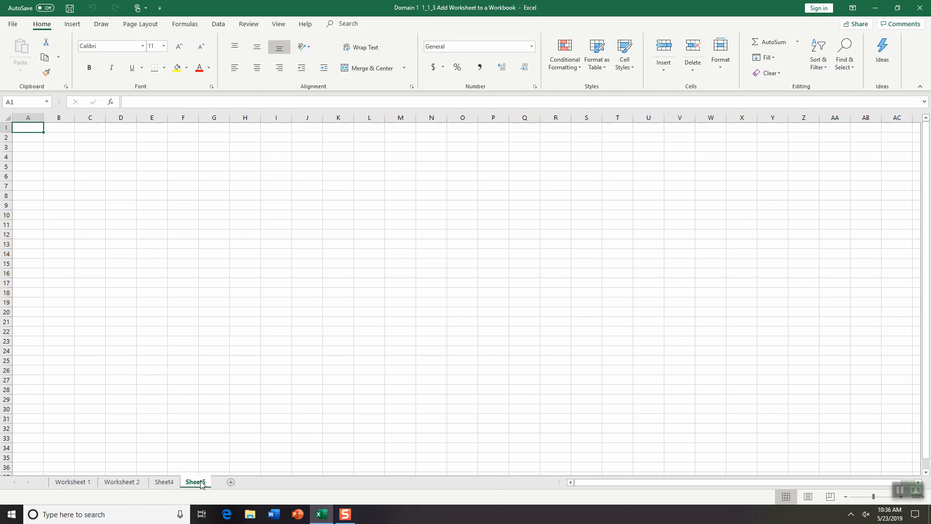
click(231, 483)
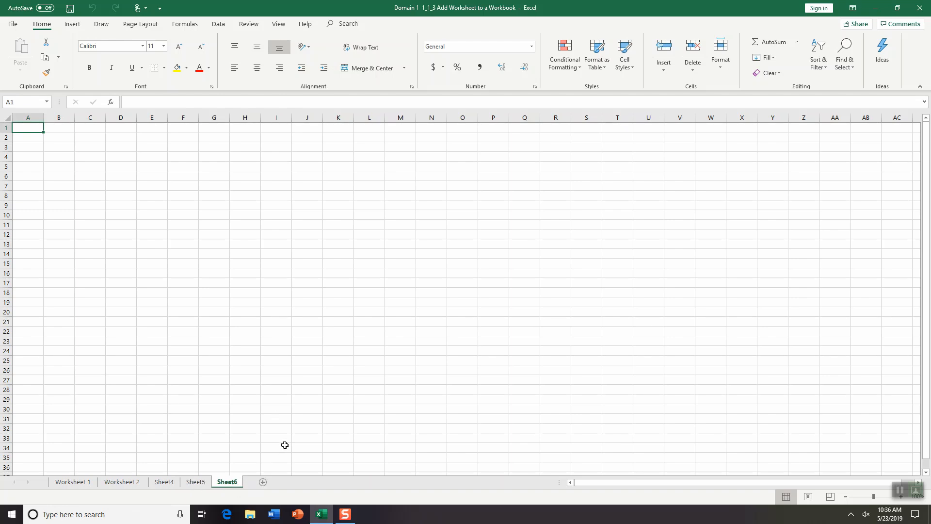
Rename Sheet4 as "College Supplies".
click(168, 482)
right_click(168, 482)
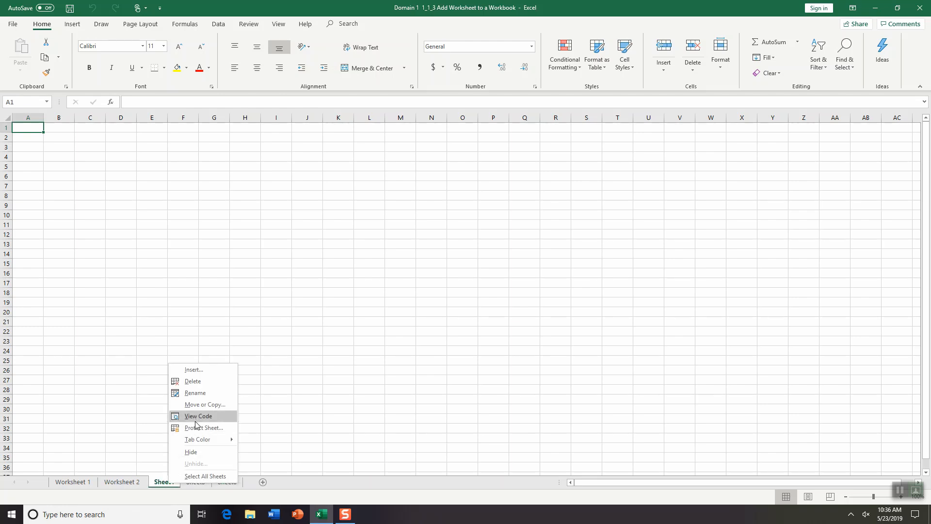
click(198, 393)
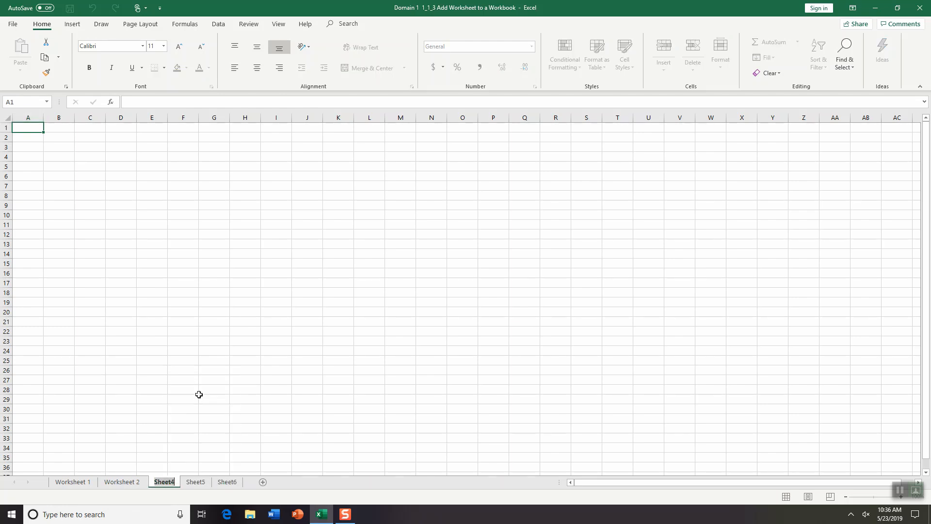
text(Col)
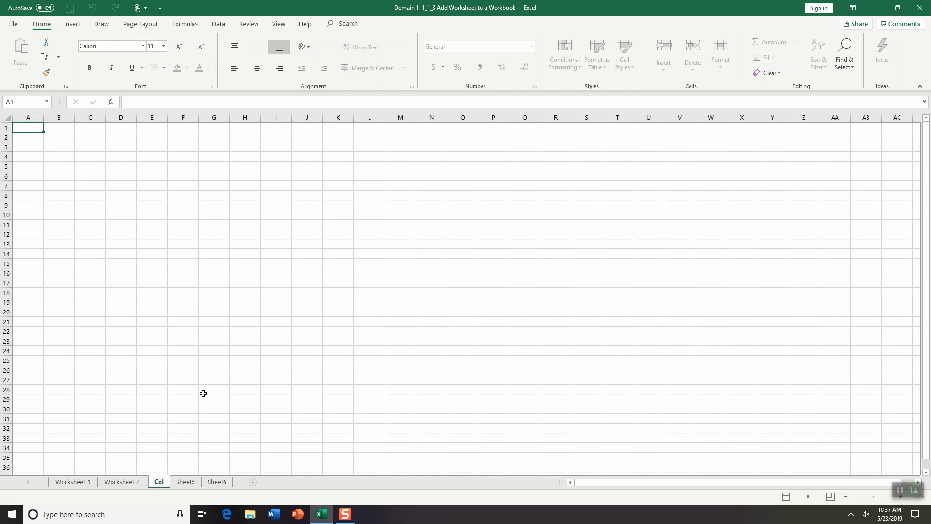
text(lege Supplies)
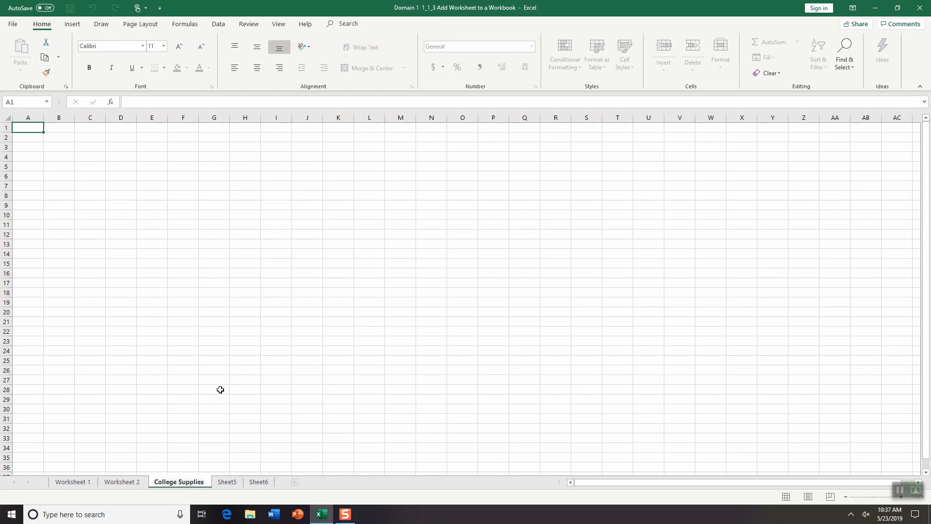
click(222, 389)
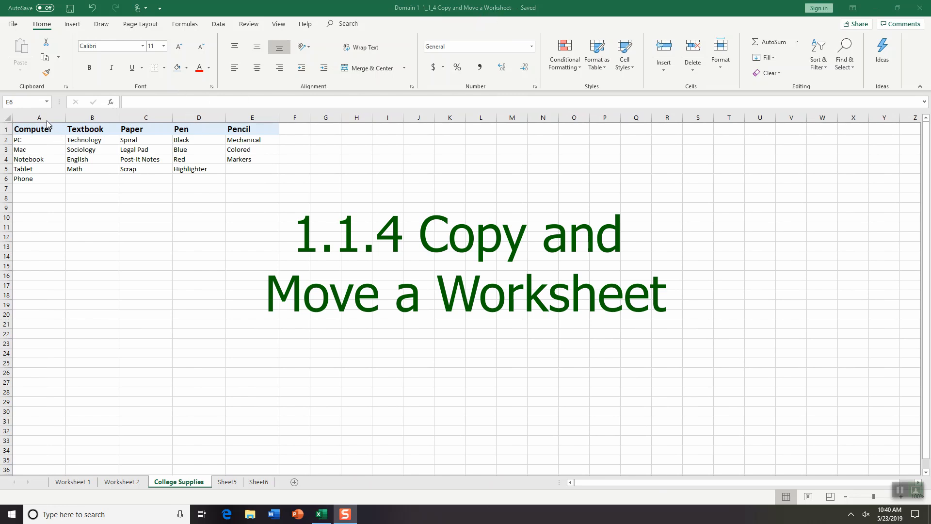
Examine the College Supplies entries under the Computer, Textbook, Paper, Pen and Pencil headings.
click(24, 140)
click(21, 150)
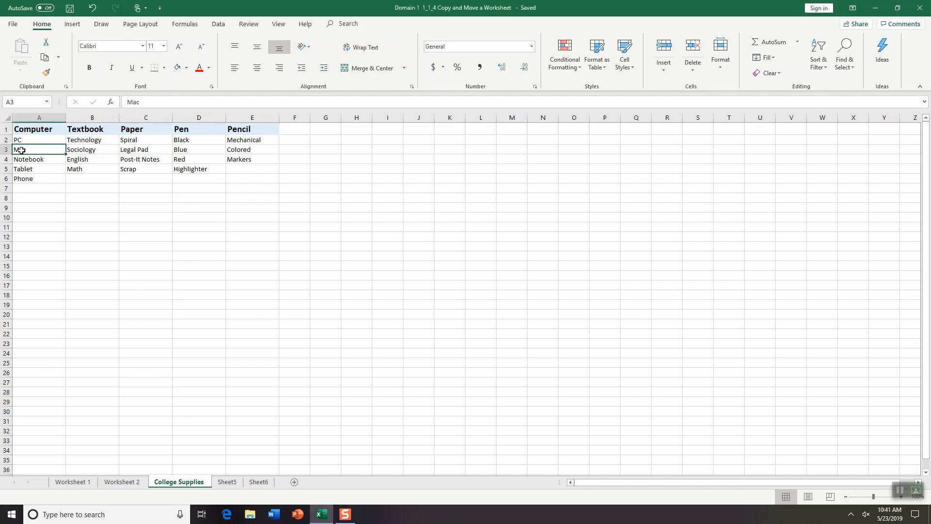
click(21, 159)
click(23, 169)
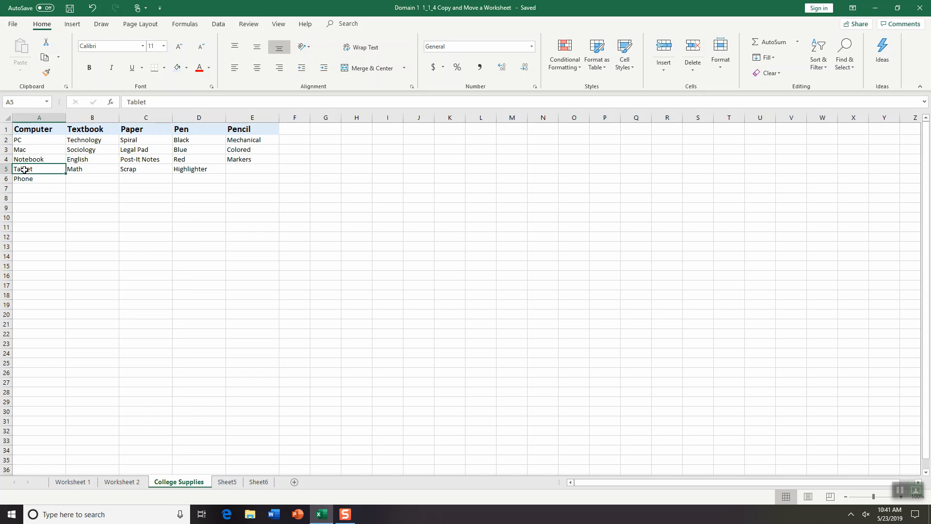
click(26, 179)
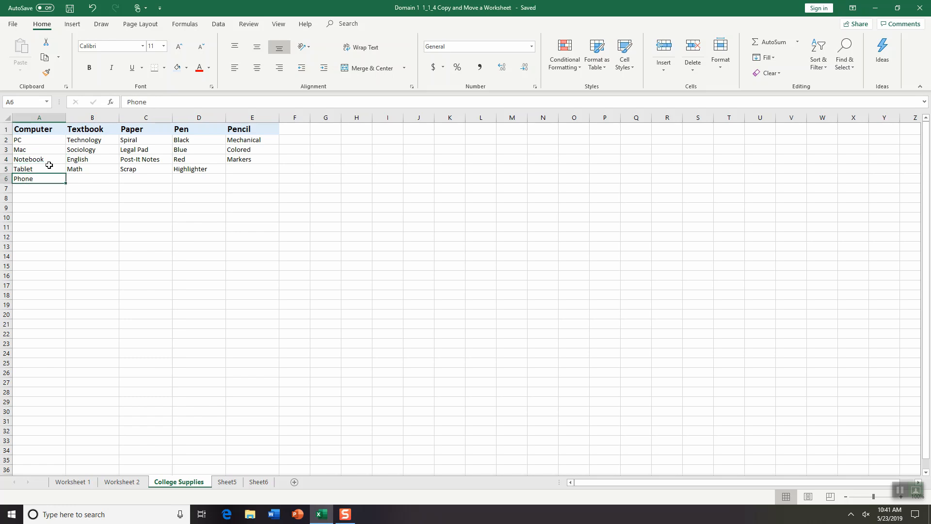
click(86, 129)
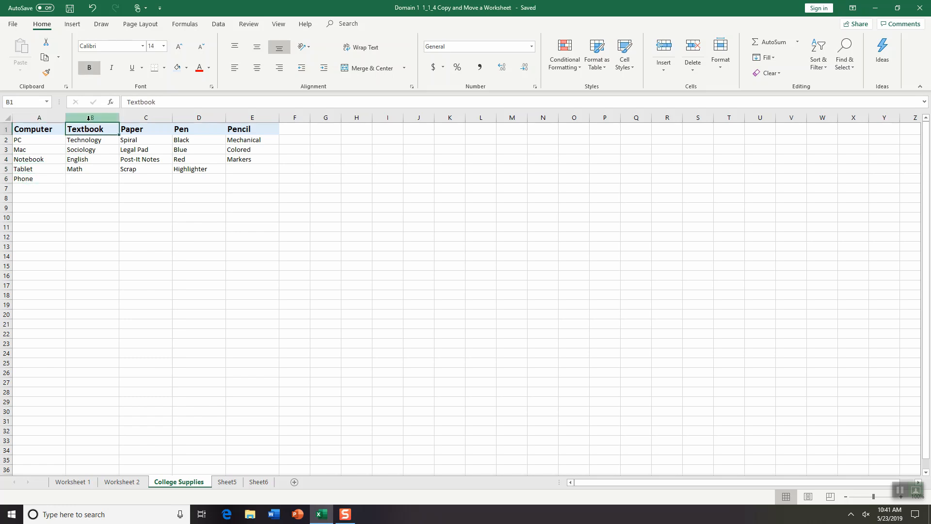
click(97, 117)
click(137, 117)
click(197, 118)
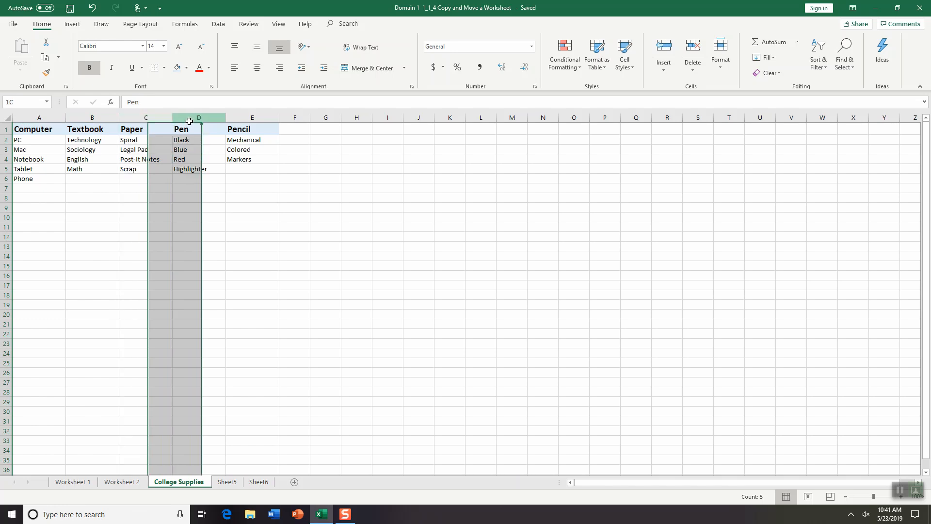
click(255, 119)
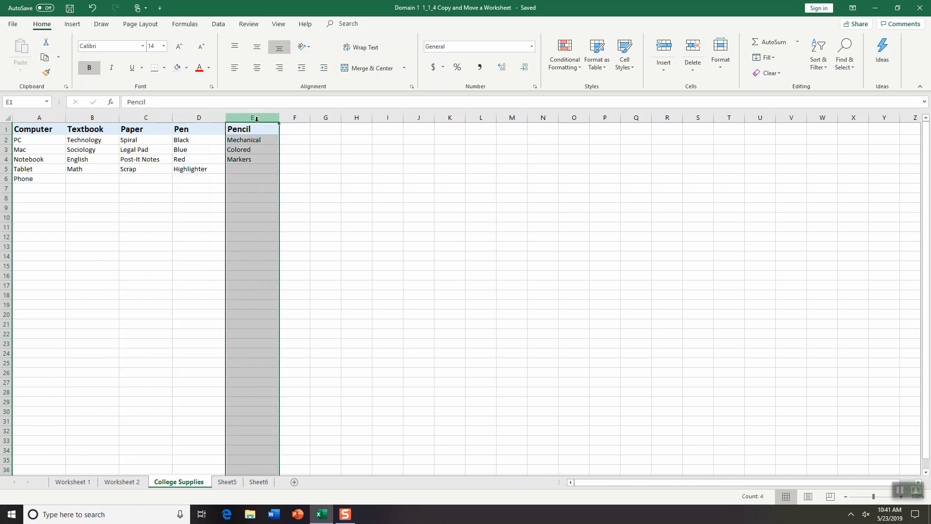
click(187, 244)
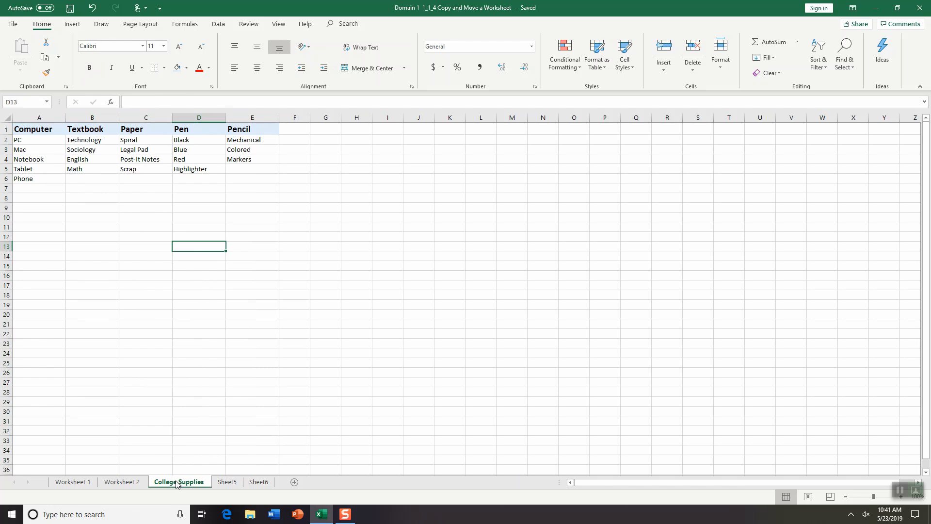
Create a copy of the College Supplies worksheet and place it at the end of the same workbook.
right_click(176, 484)
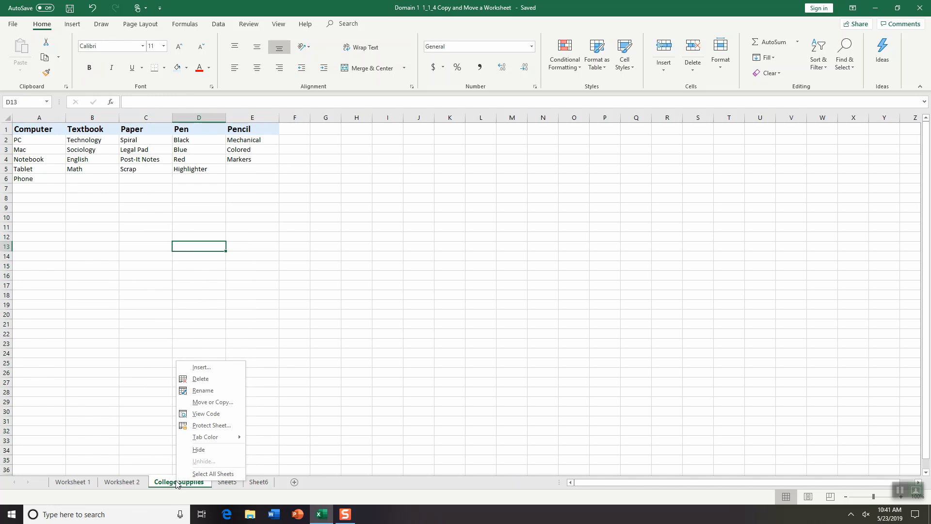
click(197, 402)
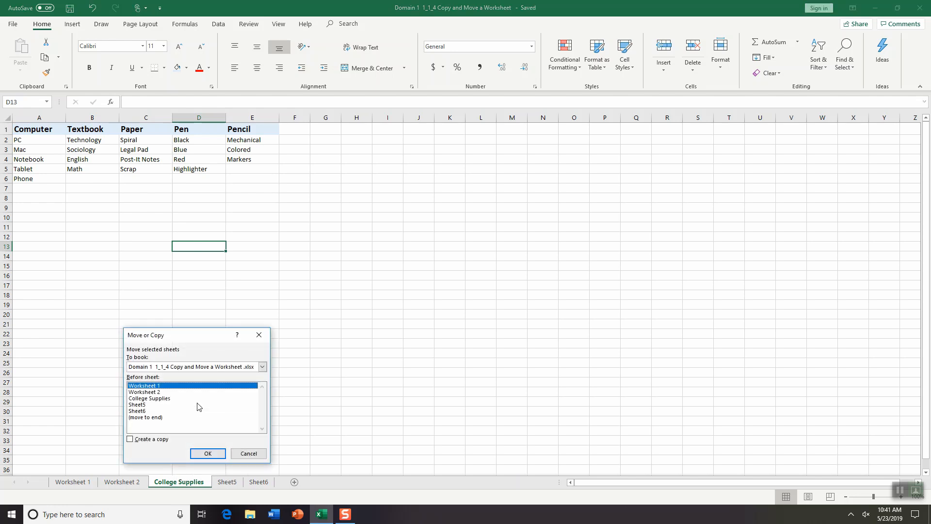
drag(196, 337, 305, 204)
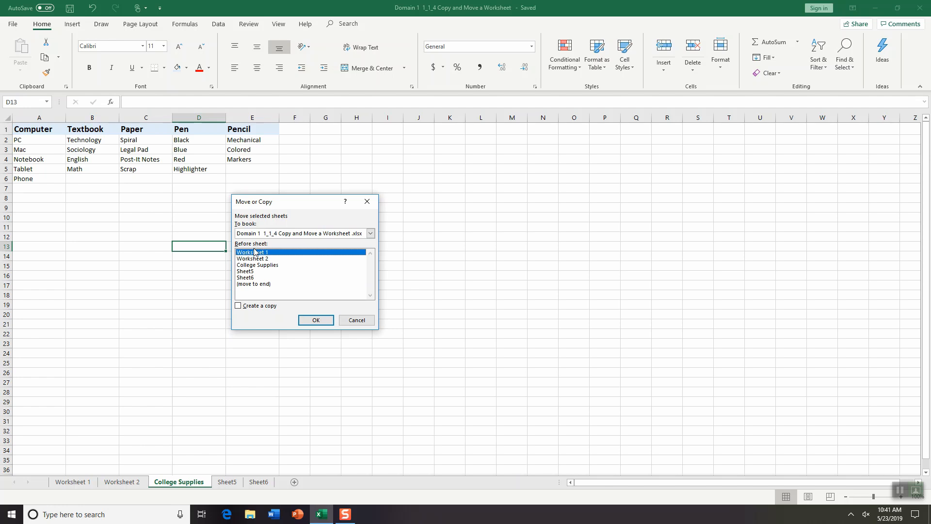
click(255, 285)
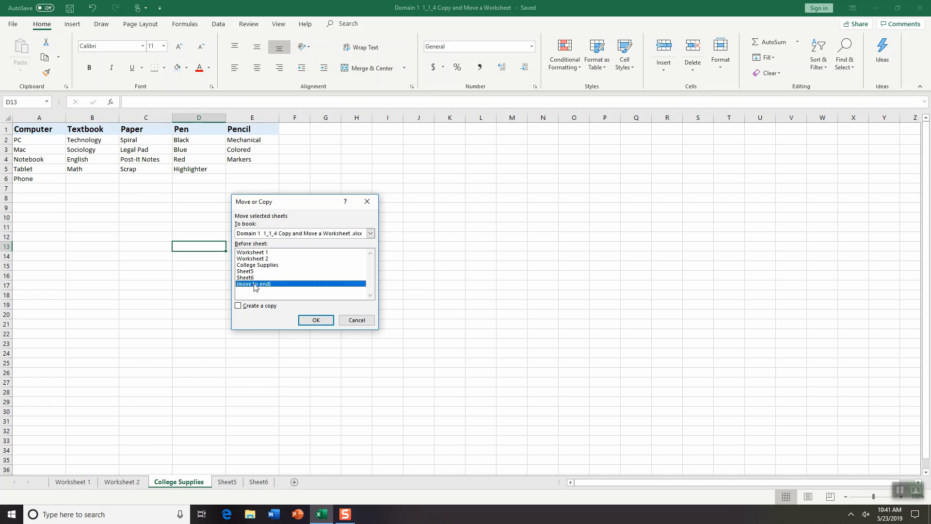
click(238, 305)
click(316, 321)
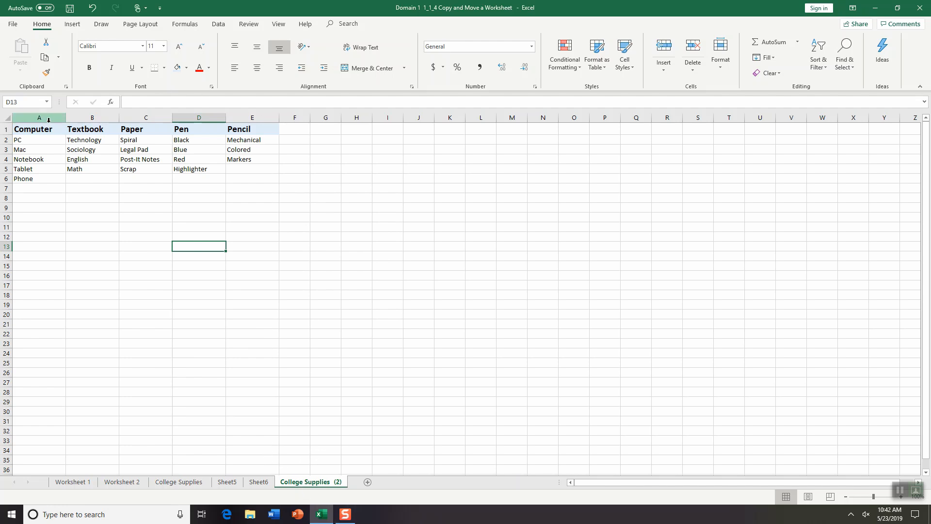
Go back to the original College Supplies worksheet and give the range A1:E5 a light gold fill.
click(26, 129)
drag(25, 129, 249, 168)
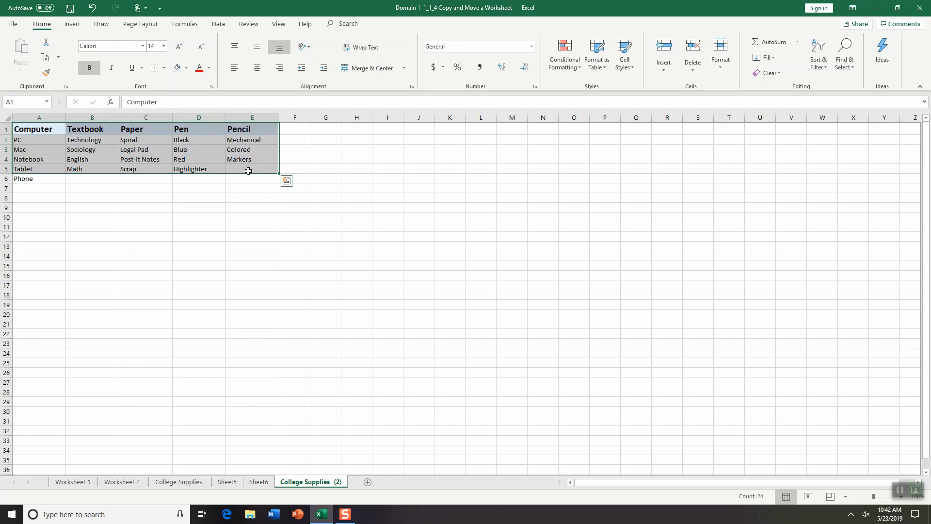
click(183, 484)
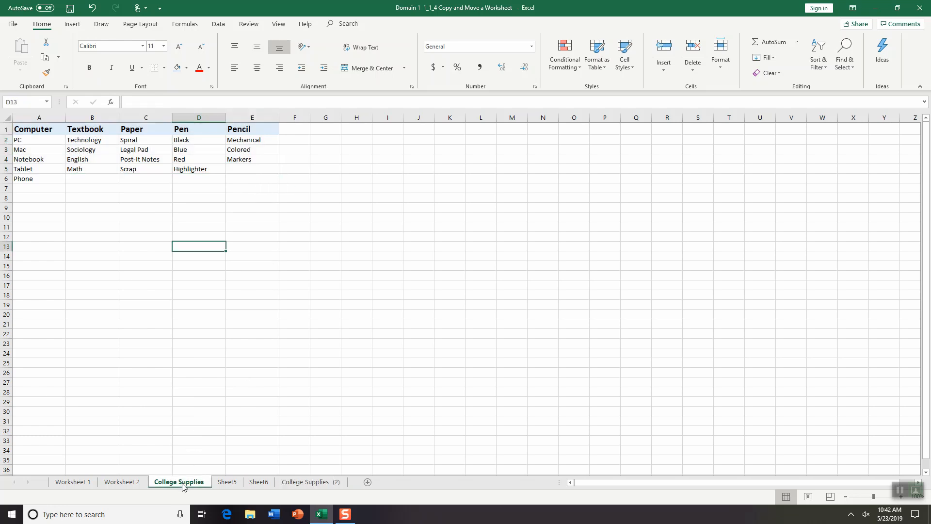
drag(22, 130, 241, 171)
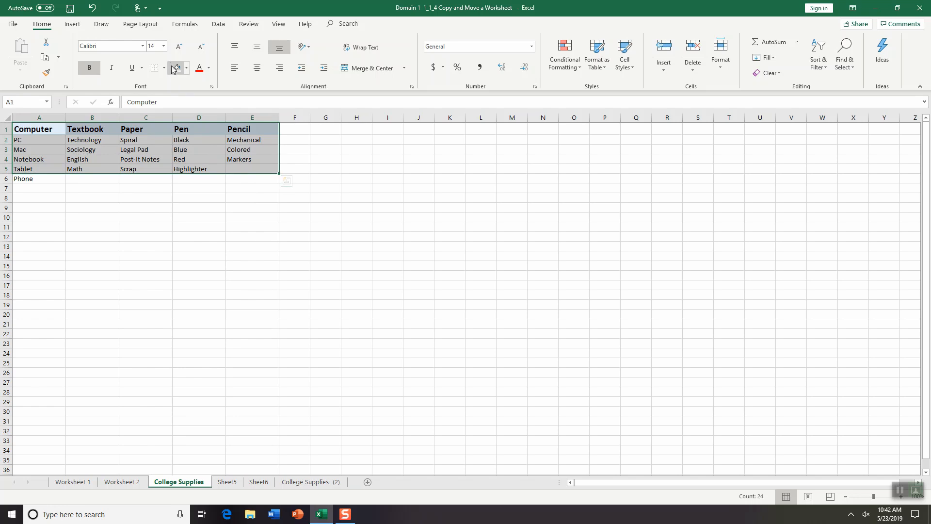
click(187, 68)
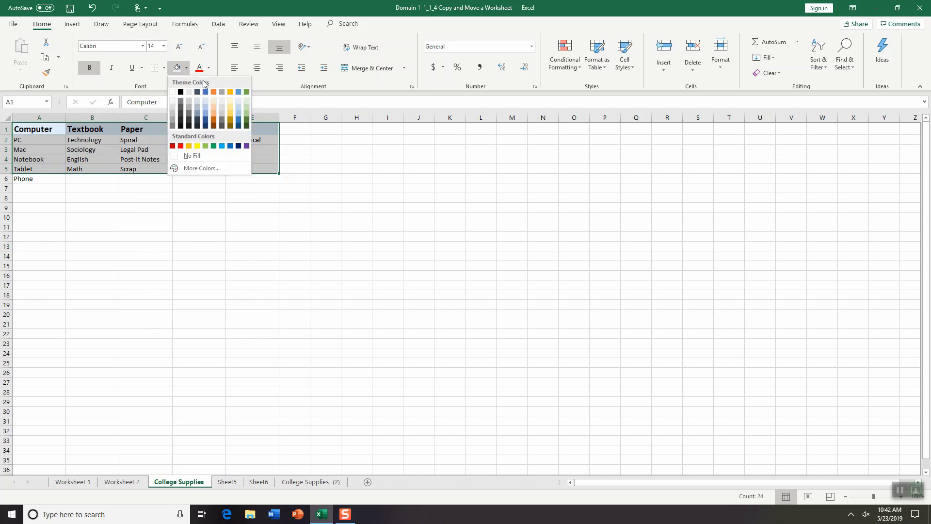
click(231, 100)
click(228, 183)
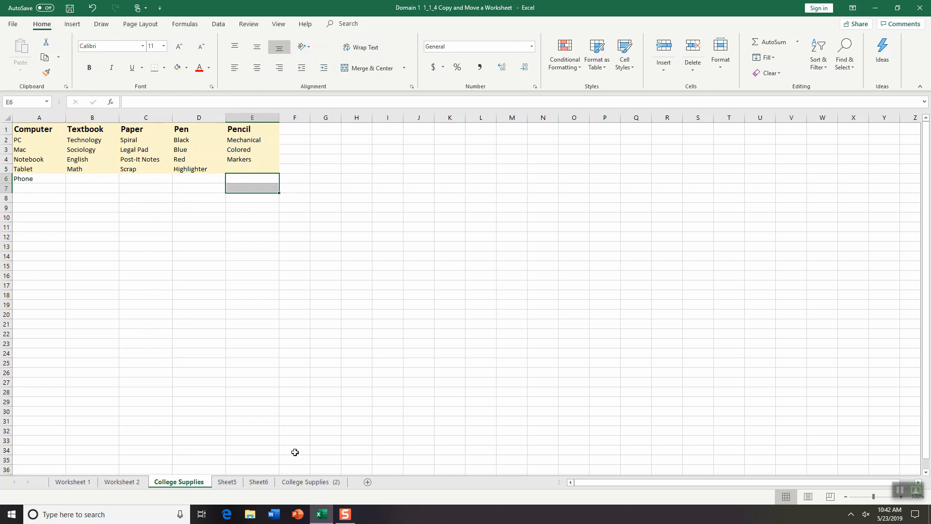
Check the range A1:E5 on the copied College Supplies worksheet to compare its fill with the original.
click(313, 483)
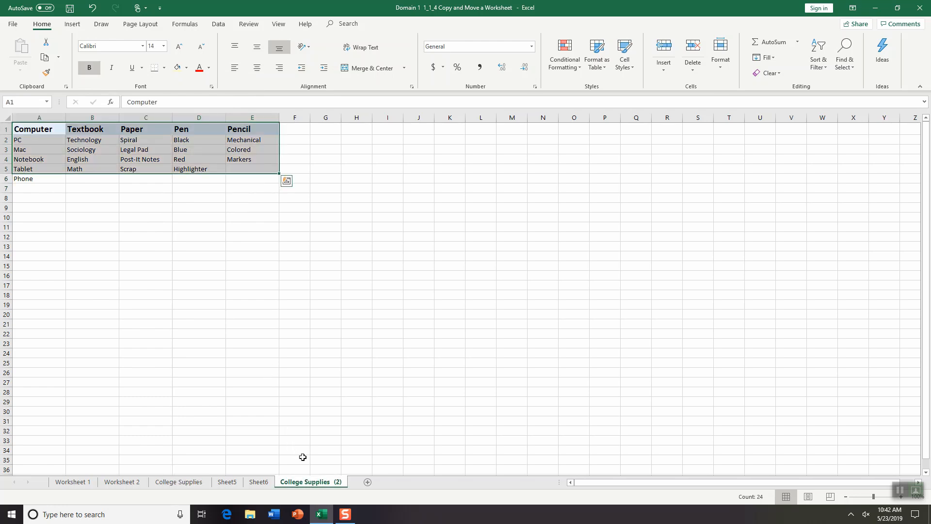
click(50, 199)
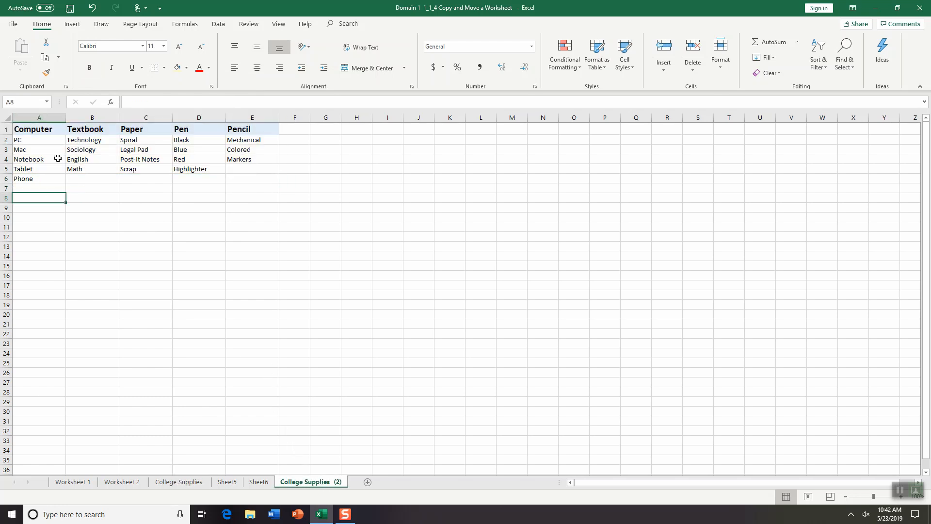
drag(31, 130, 255, 171)
click(237, 257)
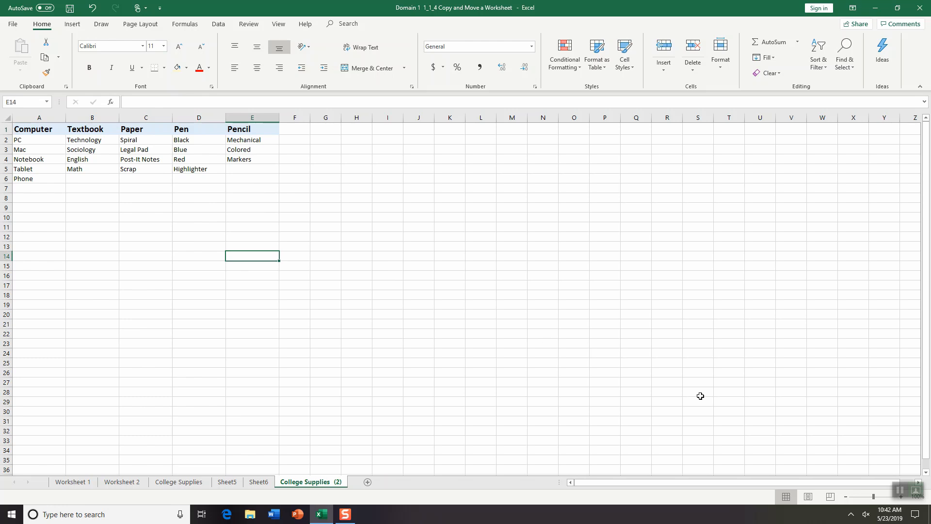
click(915, 491)
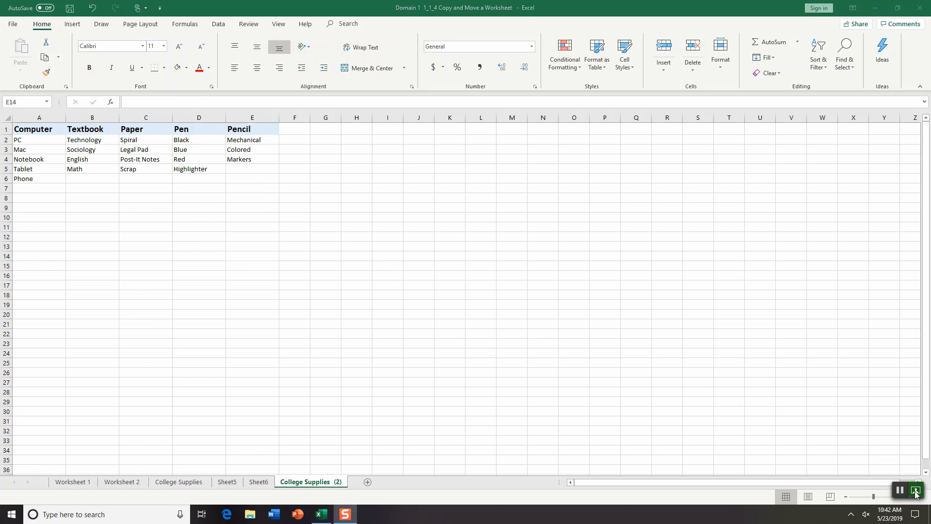